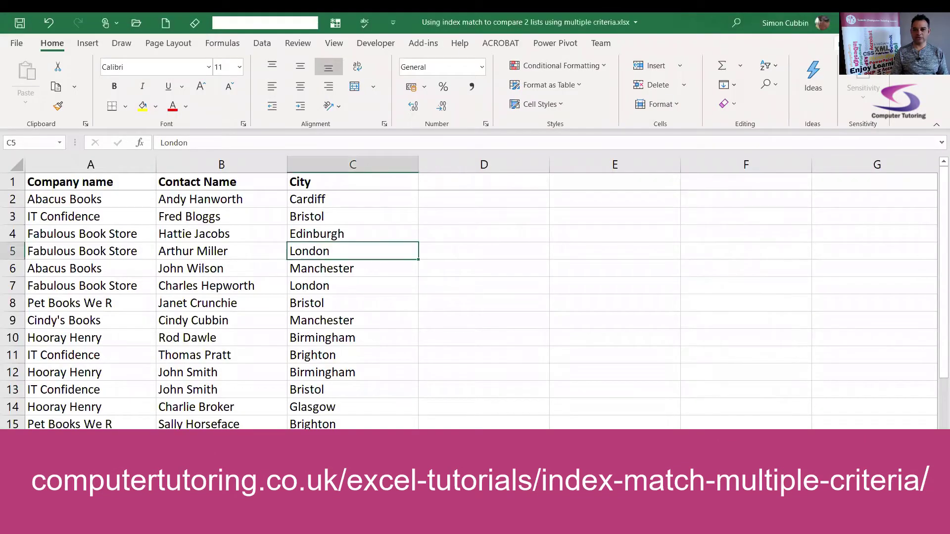
Glance at the Suppliers sheets, then review Orders' company, contact, City and Discount cells
{"action": "key", "text": "ctrl+Page_Down"}
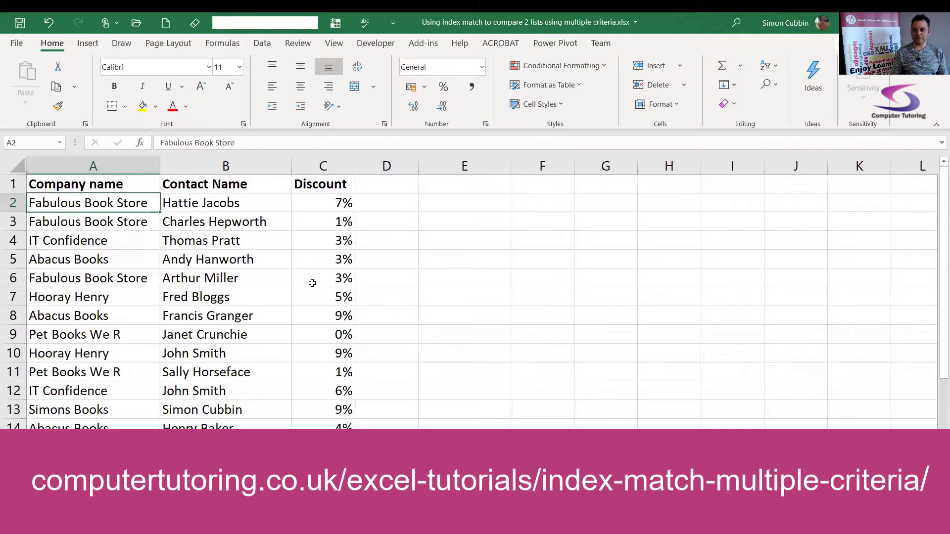
{"action": "key", "text": "ctrl+Page_Up"}
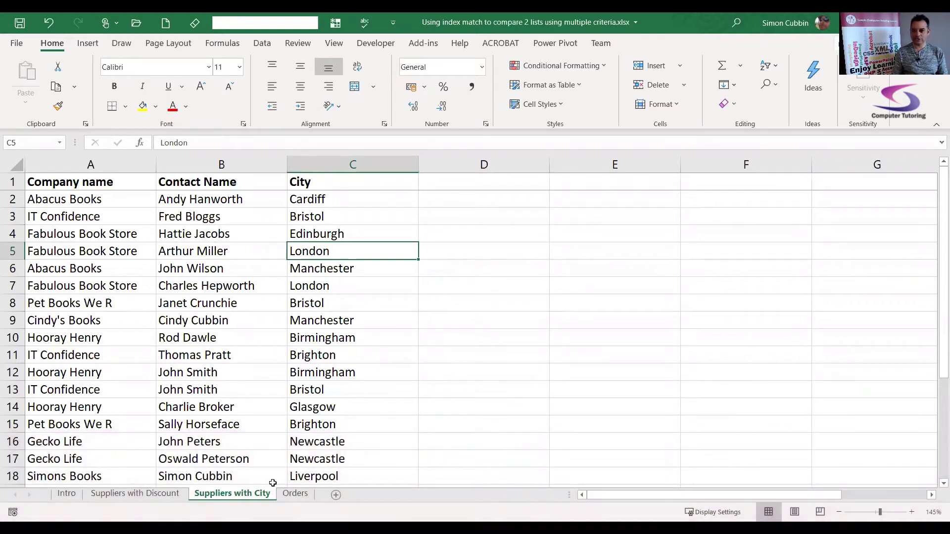
{"action": "left_click", "coordinate": [296, 493]}
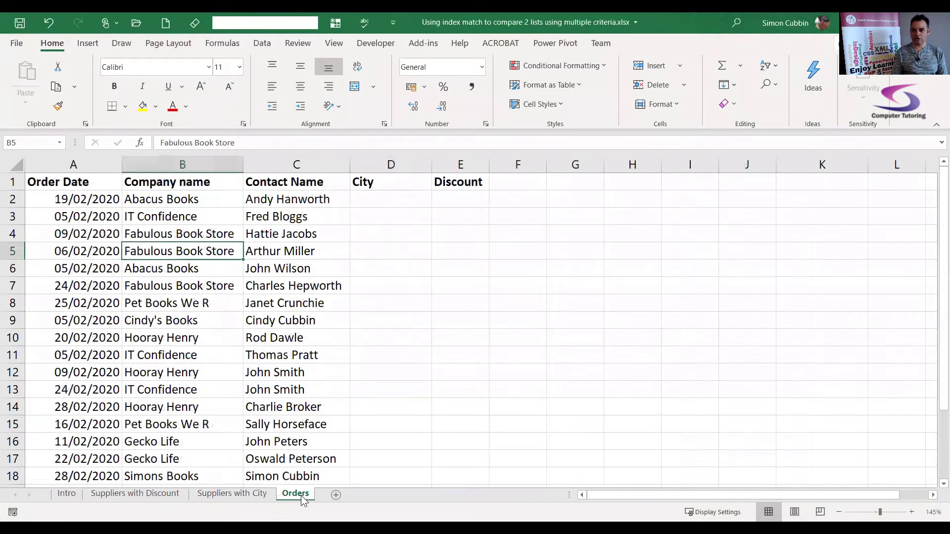
{"action": "left_click", "coordinate": [393, 201]}
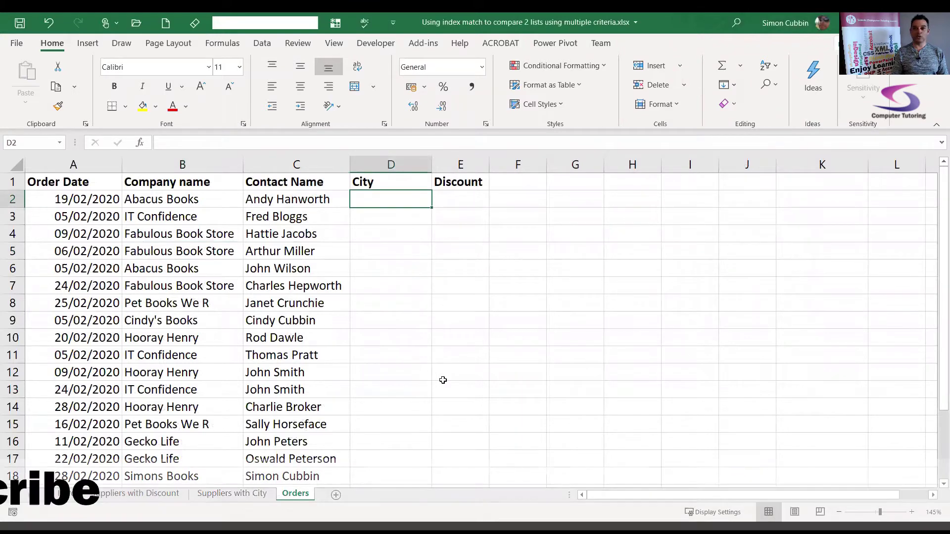
{"action": "left_click", "coordinate": [303, 199]}
{"action": "left_click", "coordinate": [174, 200]}
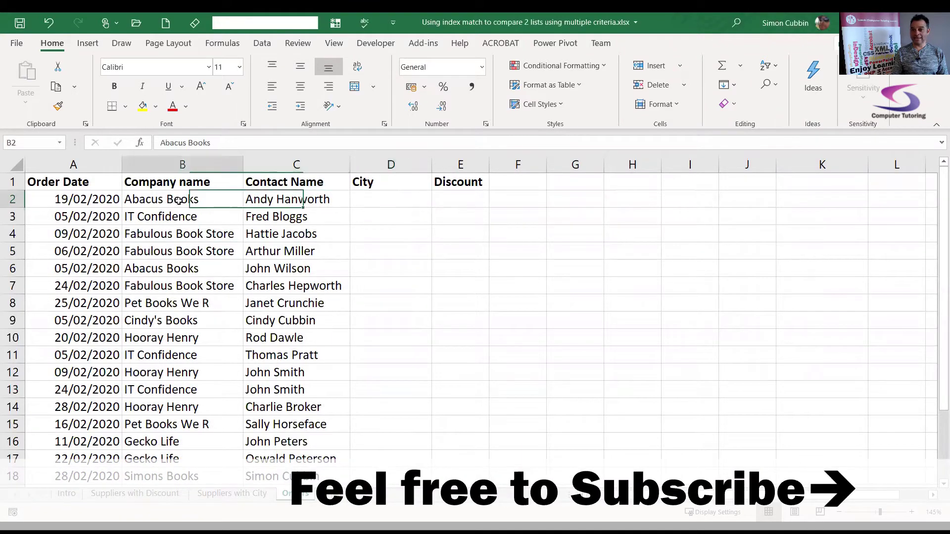
{"action": "left_click", "coordinate": [454, 197]}
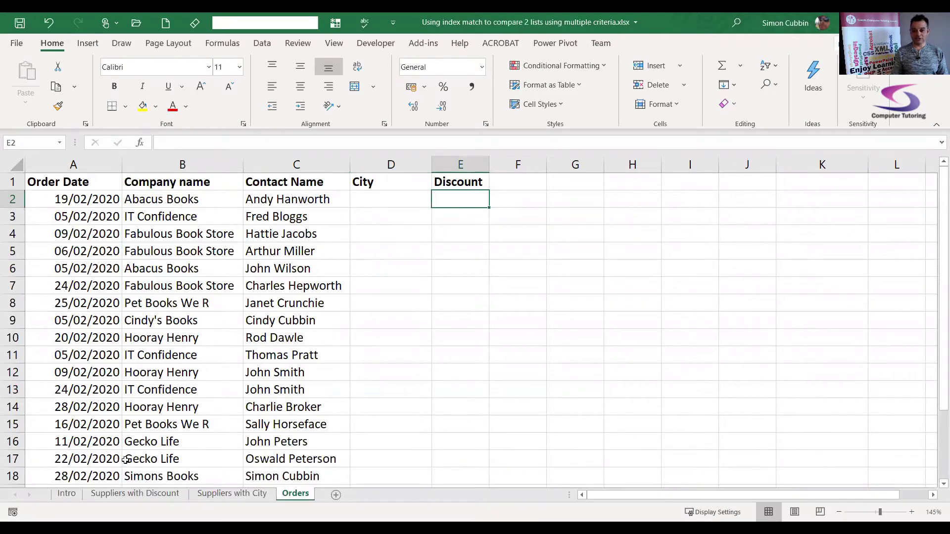
Check the Intro and Suppliers with Discount sheets, then return to Orders cell D2
{"action": "left_click", "coordinate": [72, 494]}
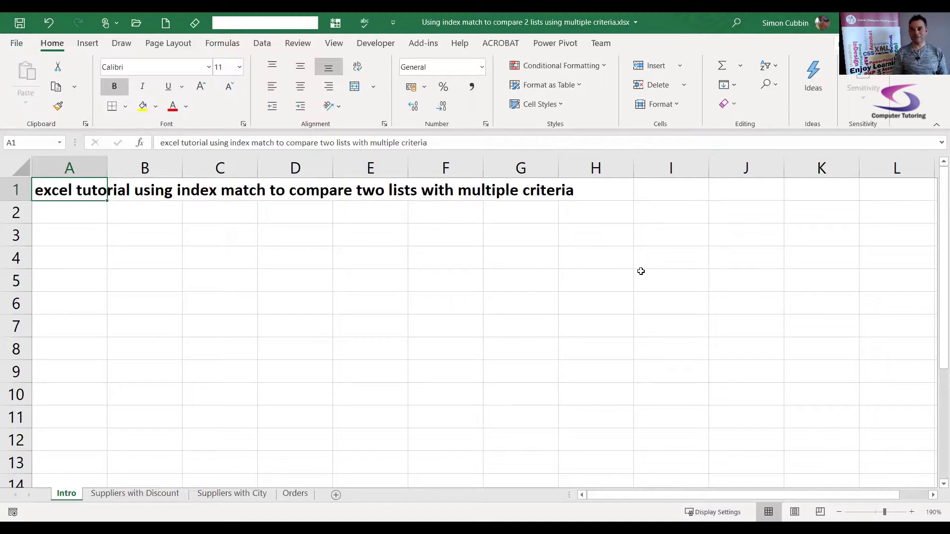
{"action": "left_click", "coordinate": [116, 494]}
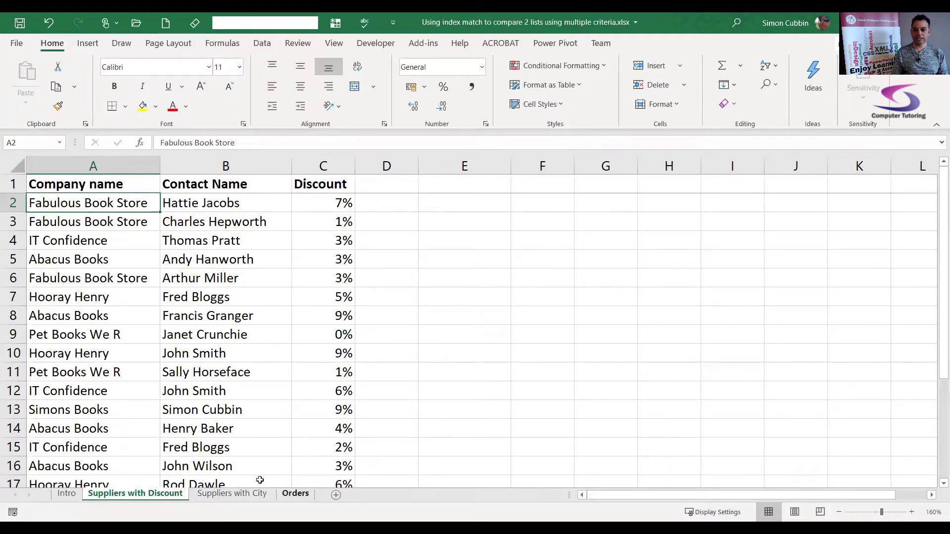
{"action": "left_click", "coordinate": [297, 494]}
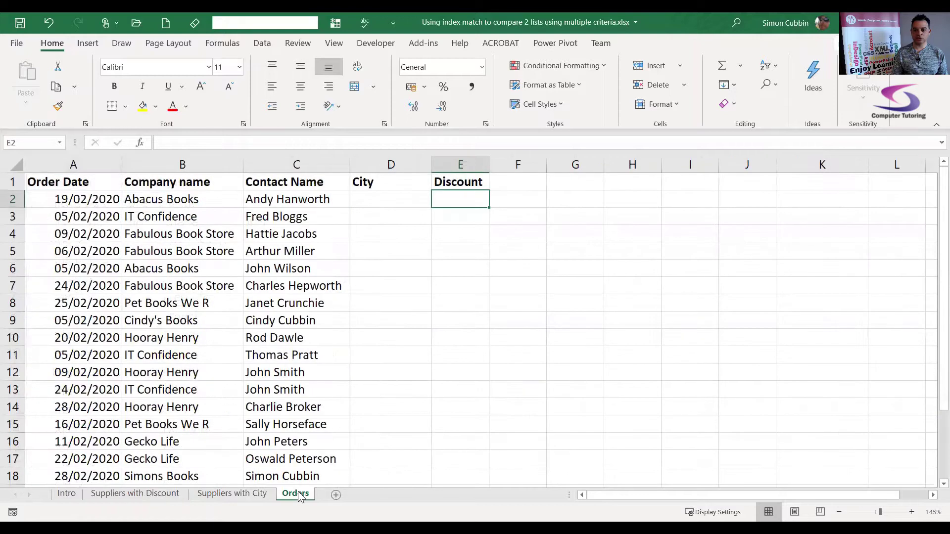
{"action": "left_click", "coordinate": [405, 196]}
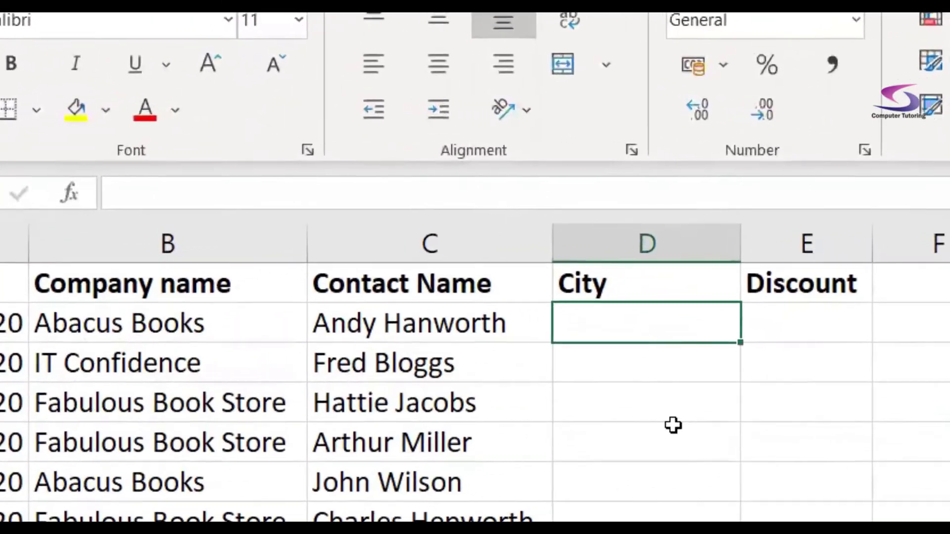
Start D2's City formula as =INDEX('Suppliers with City'!C:C
{"action": "type", "text": "="}
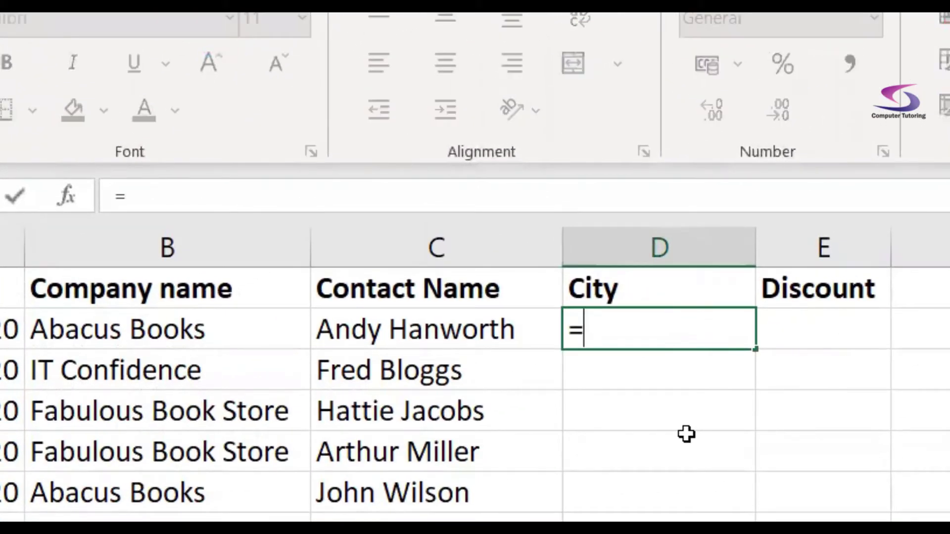
{"action": "type", "text": "INDEX("}
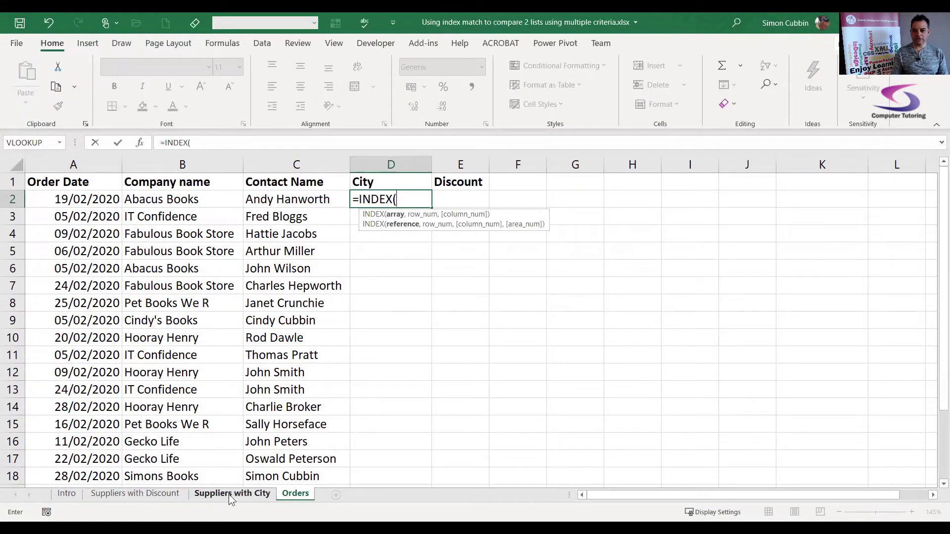
{"action": "left_click", "coordinate": [231, 494]}
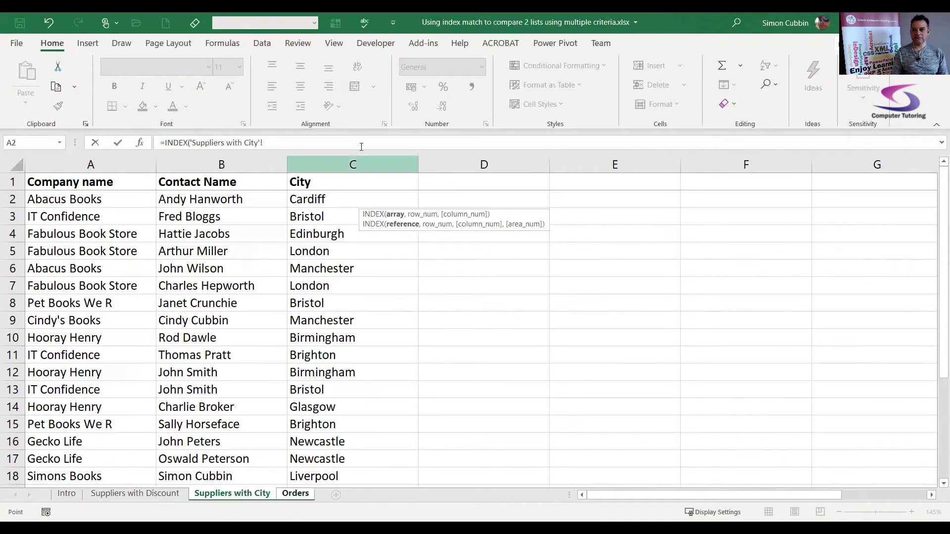
{"action": "left_click", "coordinate": [342, 161]}
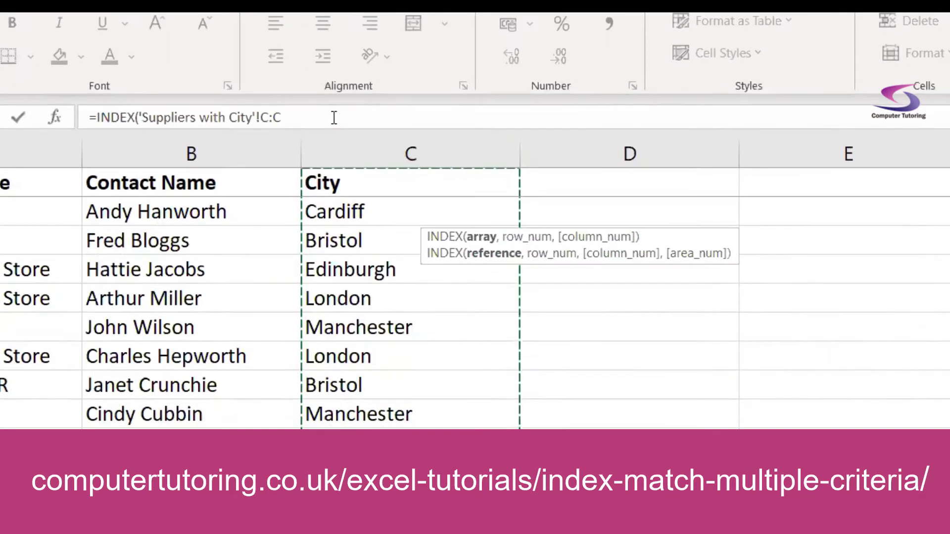
{"action": "left_click", "coordinate": [343, 108]}
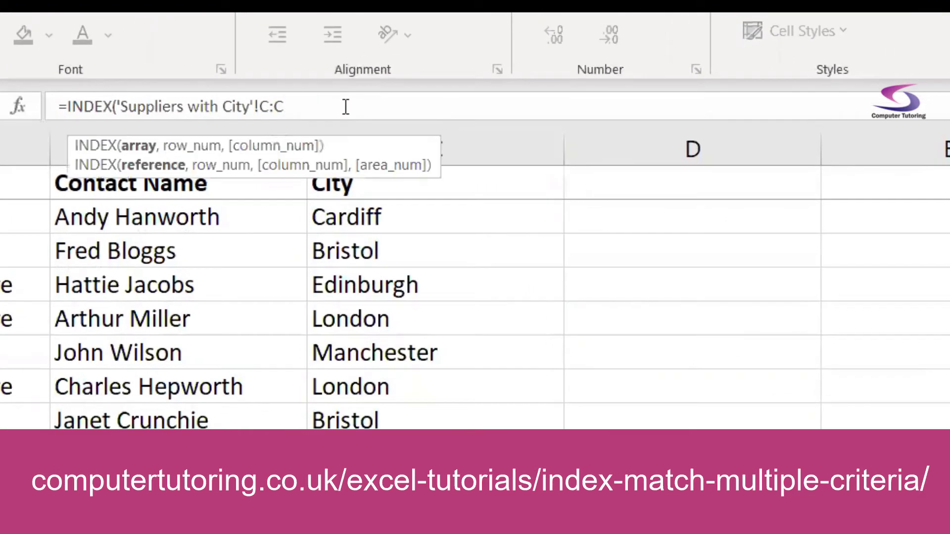
Add MATCH(1,('Suppliers with City'!A:A=Orders!B2) to compare supplier companies with the order's company
{"action": "type", "text": ","}
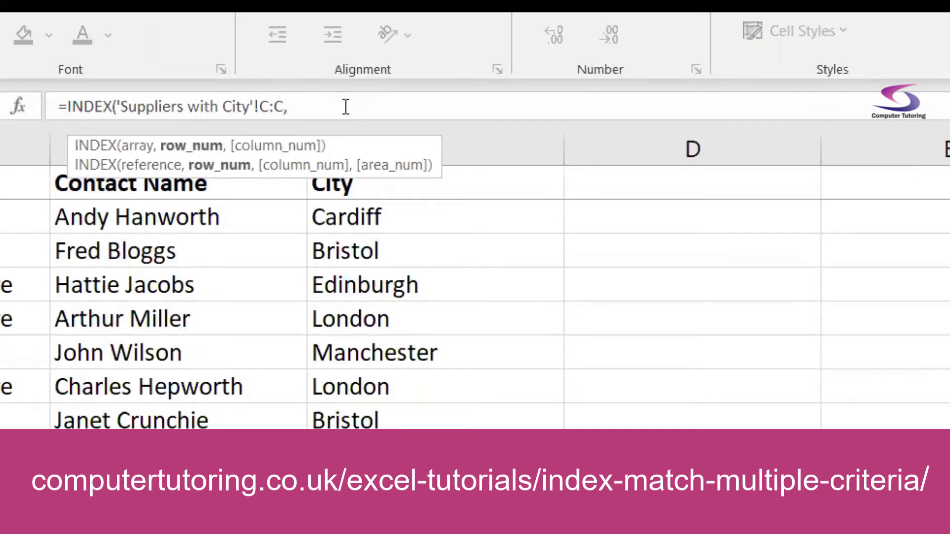
{"action": "type", "text": "MATCH(1,("}
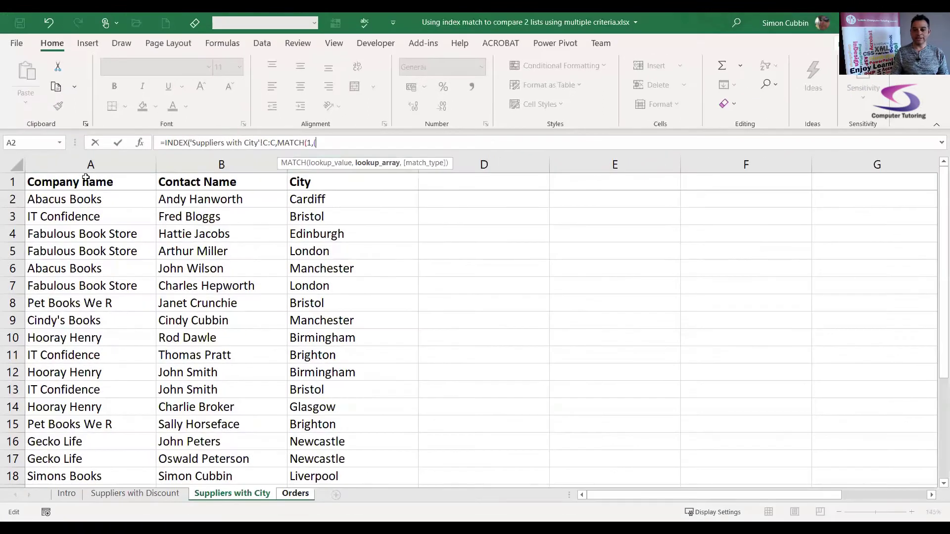
{"action": "left_click", "coordinate": [108, 161]}
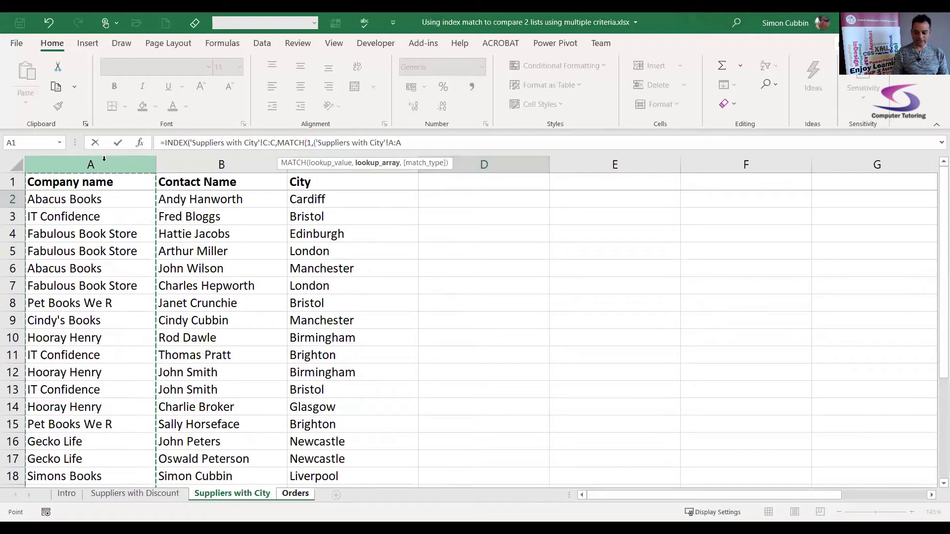
{"action": "type", "text": "="}
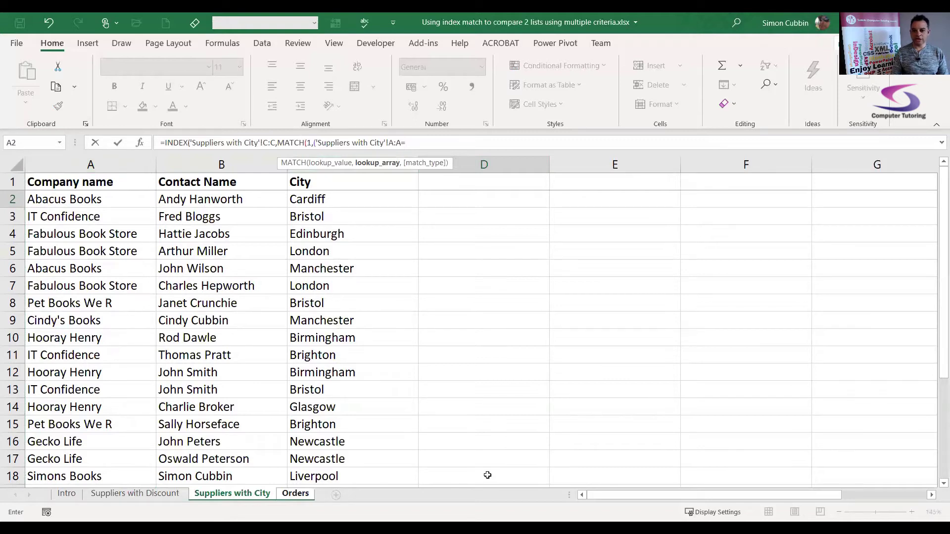
{"action": "left_click", "coordinate": [289, 493]}
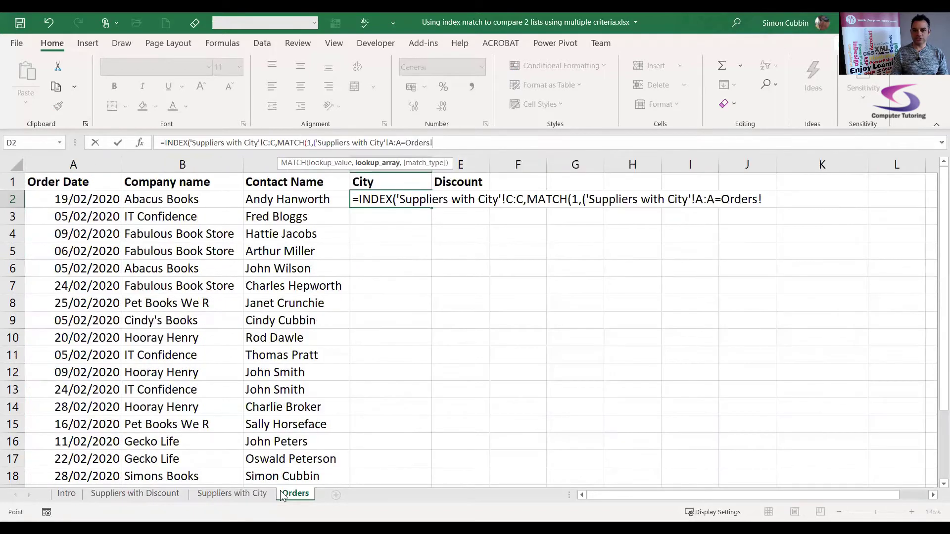
{"action": "left_click", "coordinate": [164, 199]}
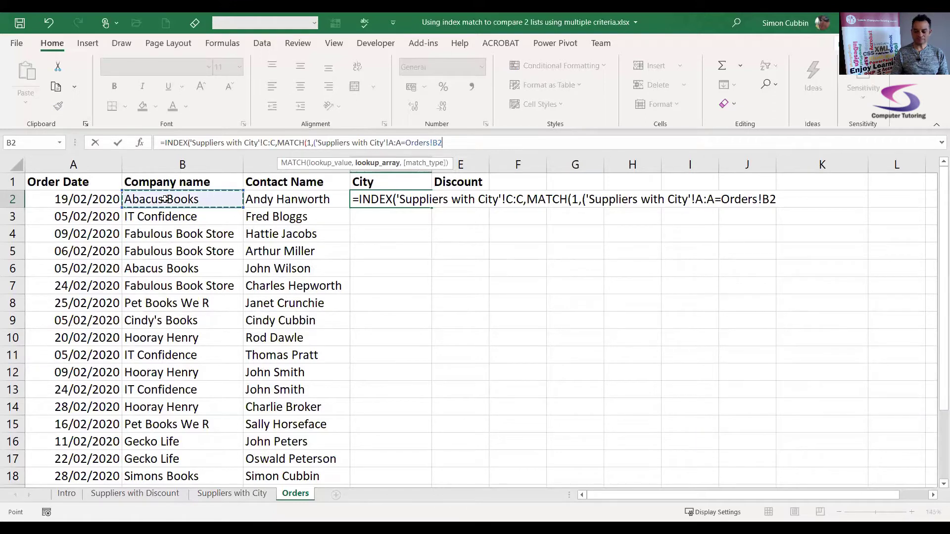
{"action": "type", "text": ")"}
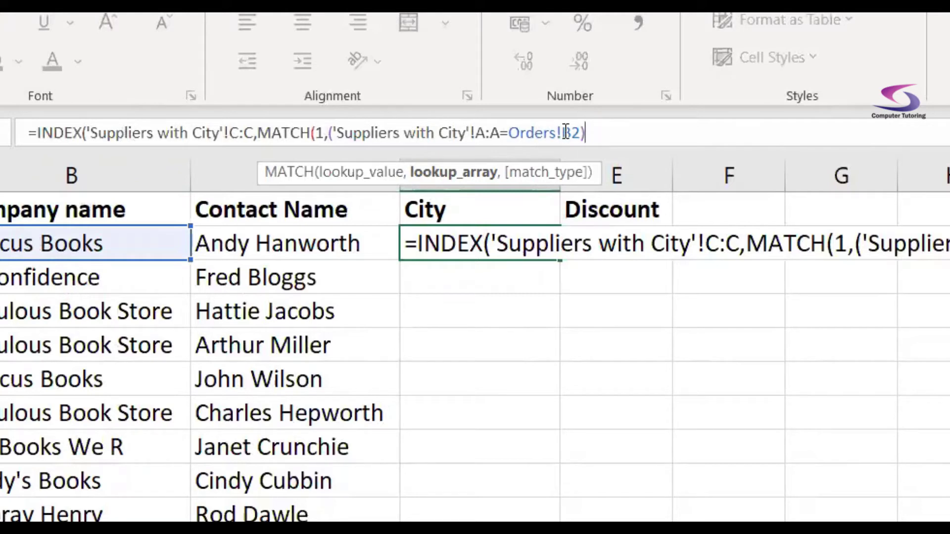
Multiply in a second condition ('Suppliers with City'!B:B=Orders!C2) and close the MATCH with ,0))
{"action": "type", "text": "*("}
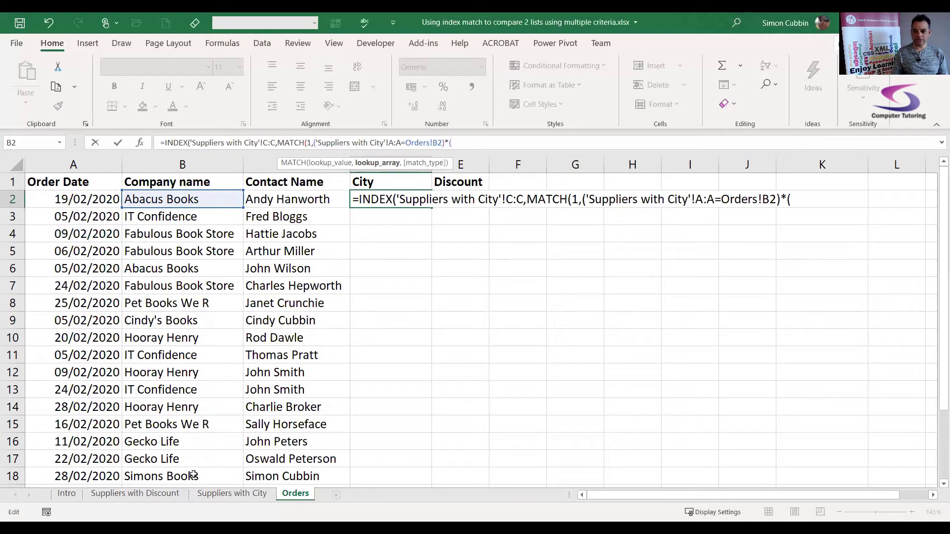
{"action": "left_click", "coordinate": [230, 494]}
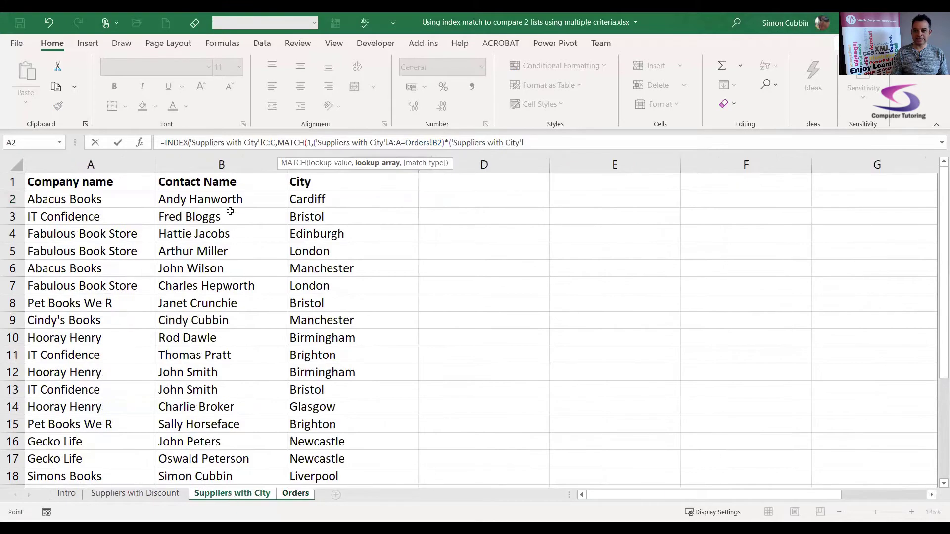
{"action": "left_click", "coordinate": [223, 158]}
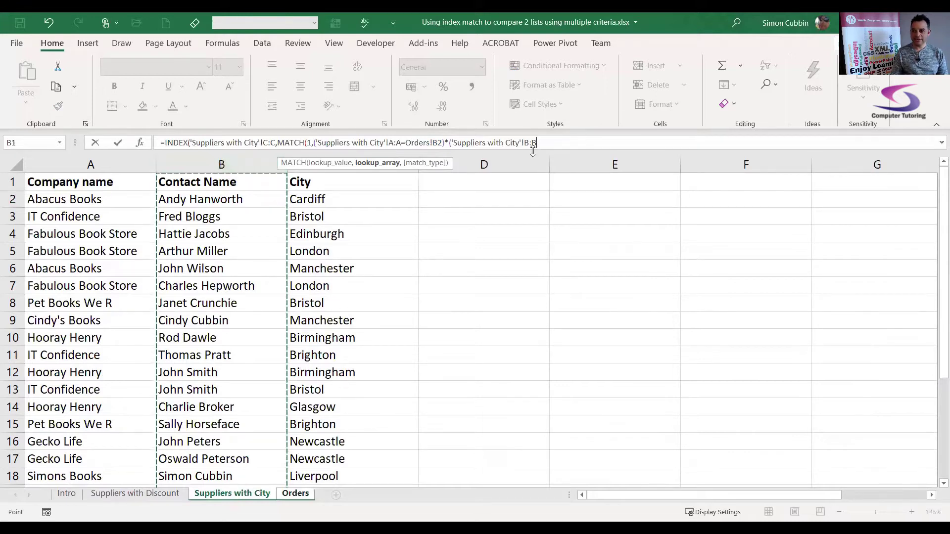
{"action": "type", "text": "="}
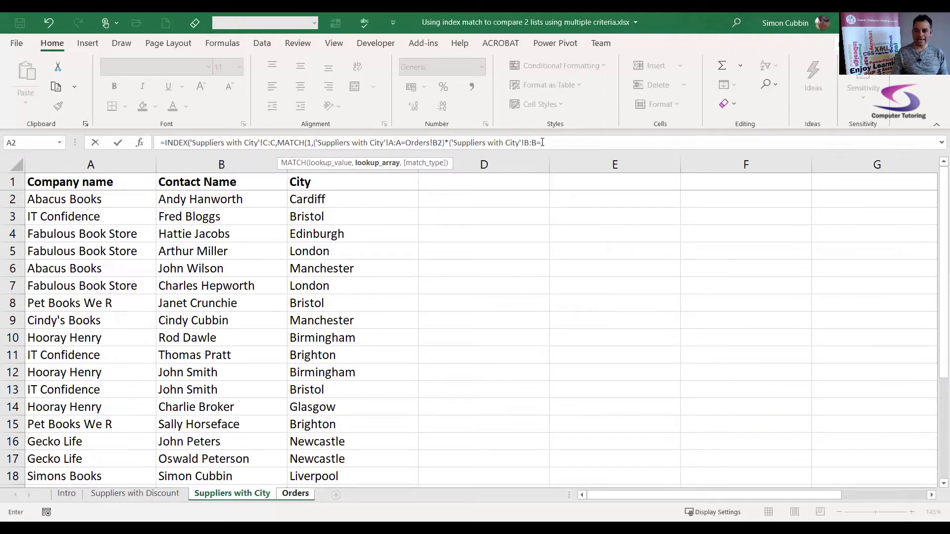
{"action": "left_click", "coordinate": [311, 496]}
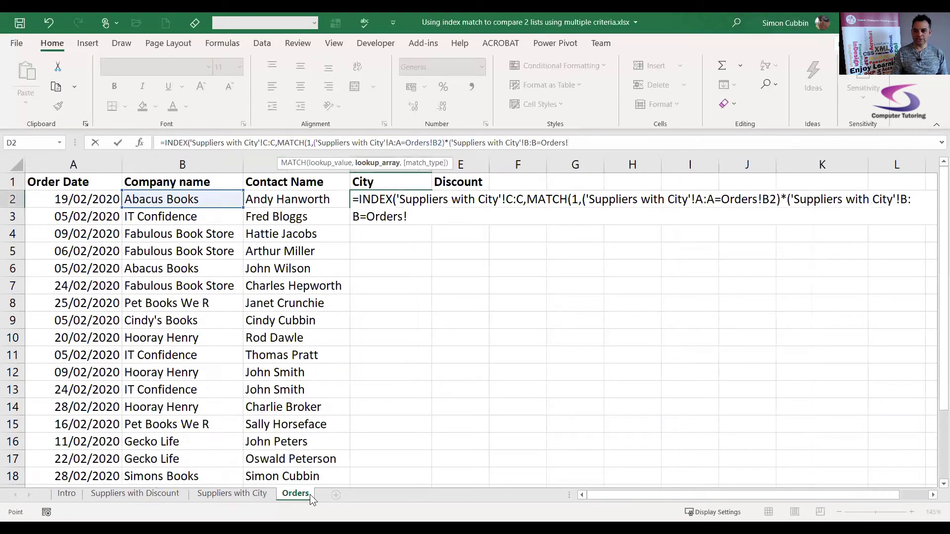
{"action": "left_click", "coordinate": [294, 197]}
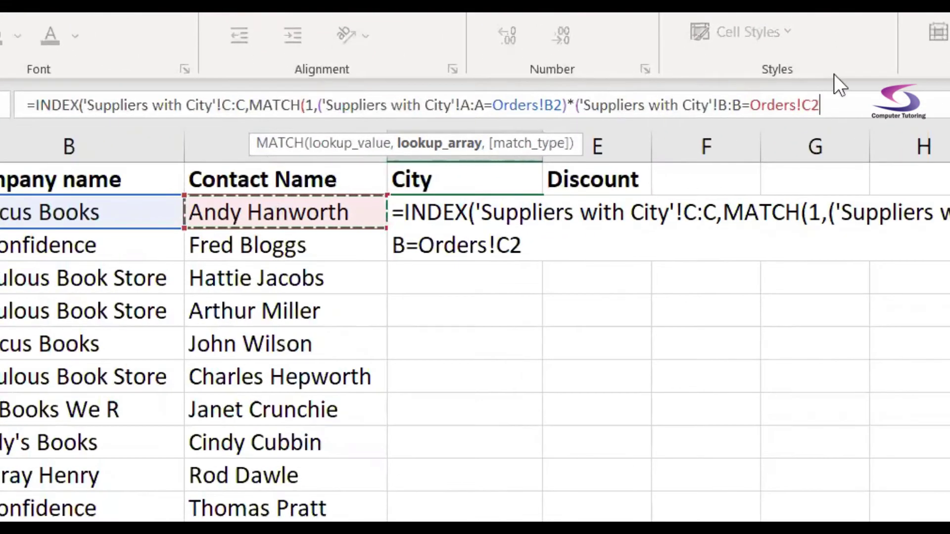
{"action": "type", "text": ")"}
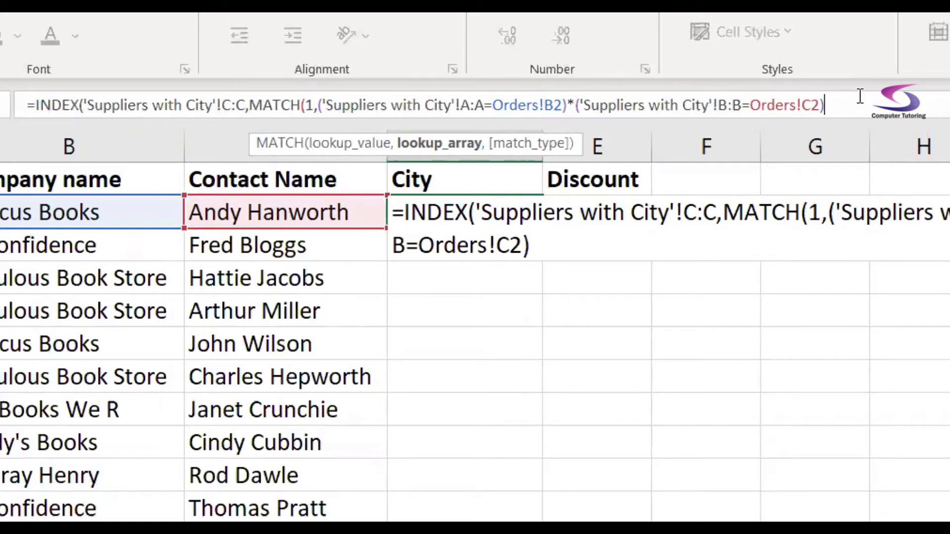
{"action": "type", "text": ",0"}
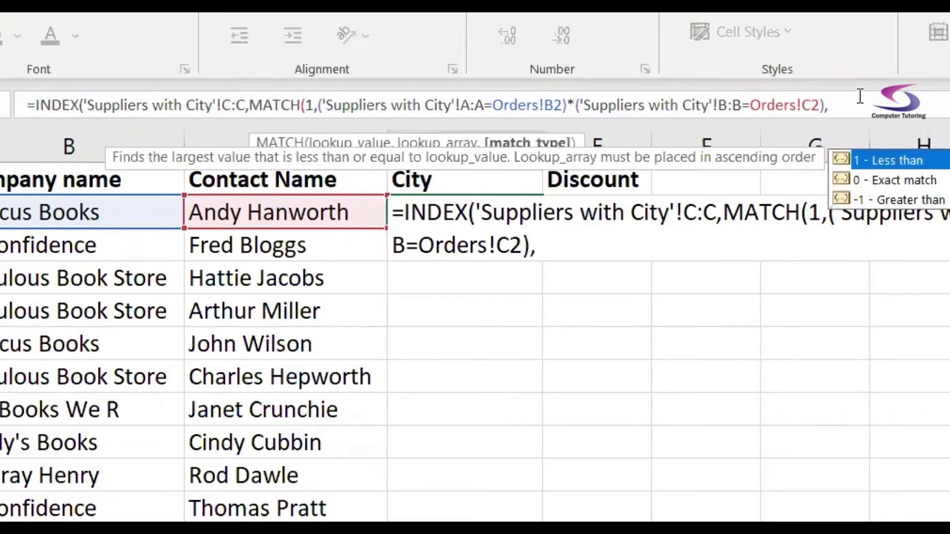
{"action": "type", "text": ")"}
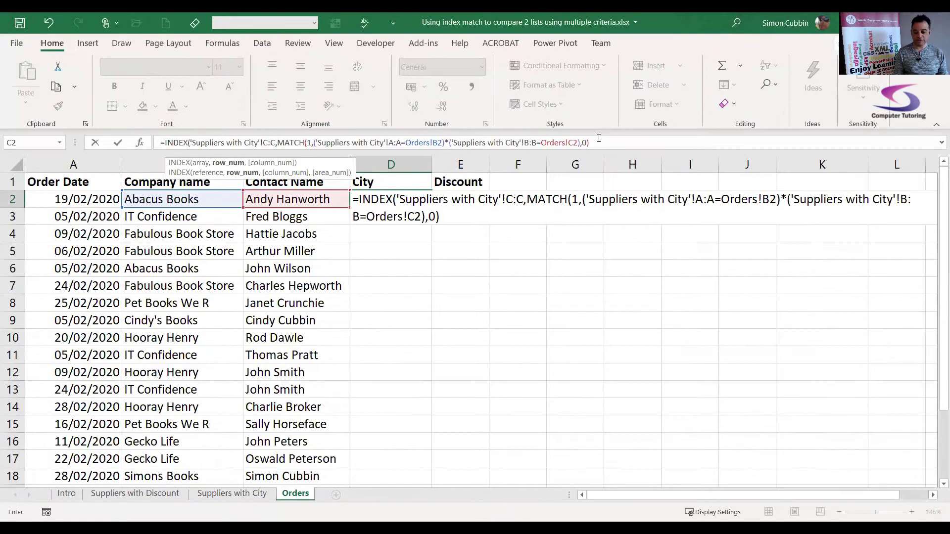
Enter the City formula, accept Excel's suggested correction, and reopen D2 for editing
{"action": "key", "text": "Return"}
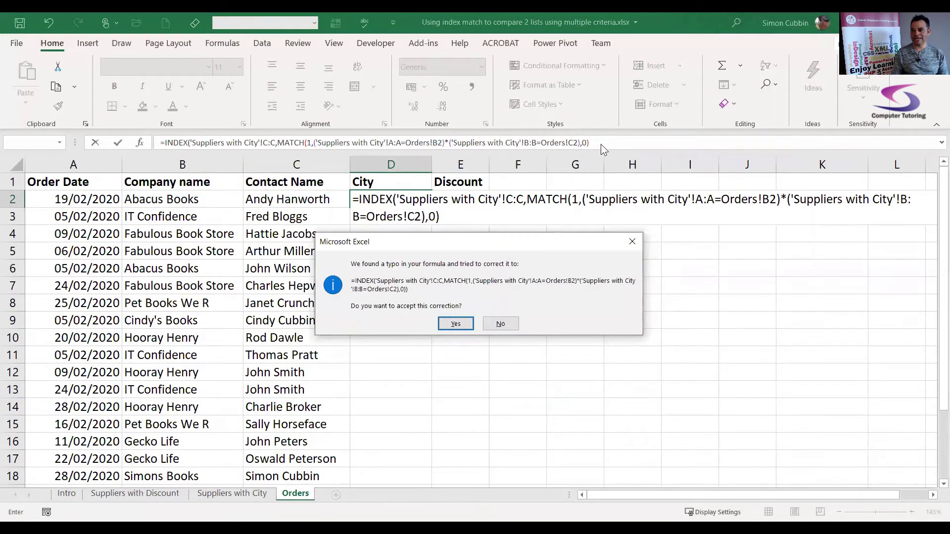
{"action": "left_click", "coordinate": [449, 327]}
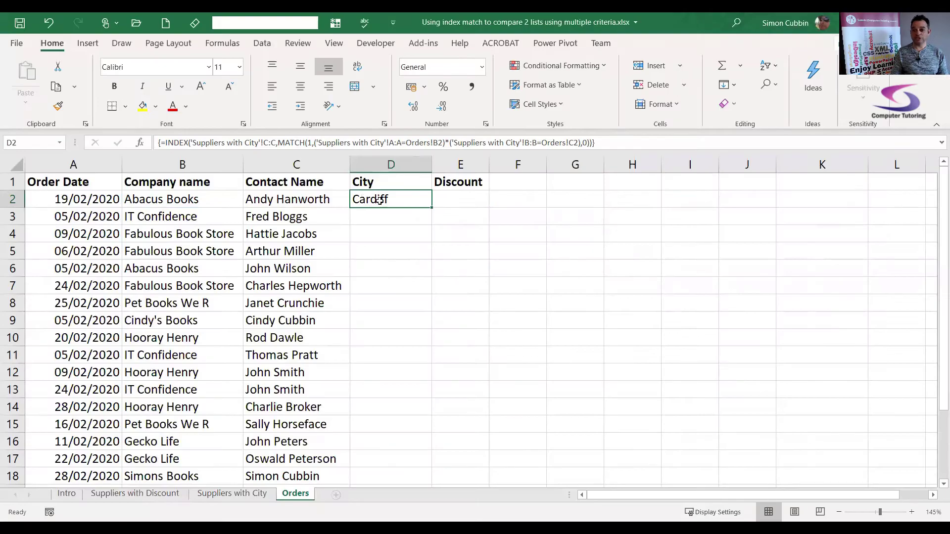
{"action": "key", "text": "F2"}
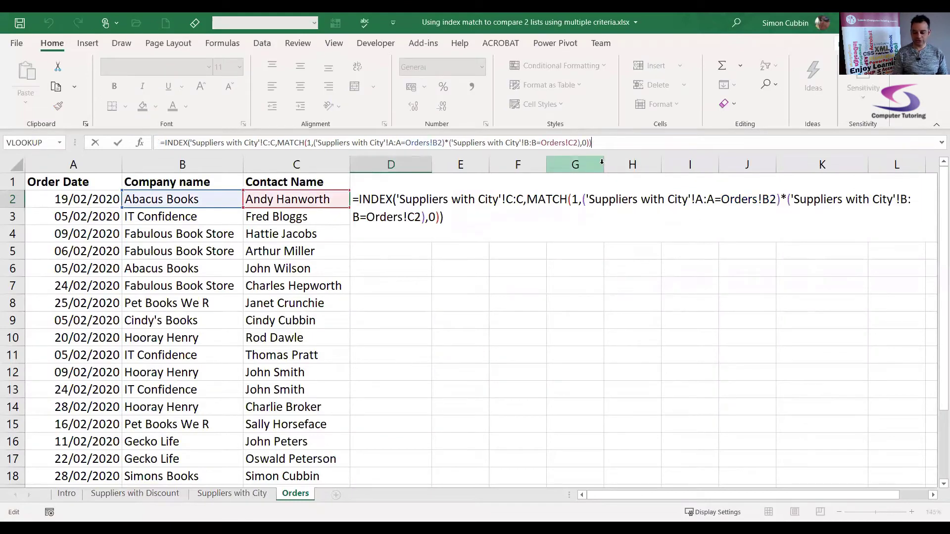
Confirm D2 and fill the City formula down column D with Ctrl+D
{"action": "key", "text": "Return"}
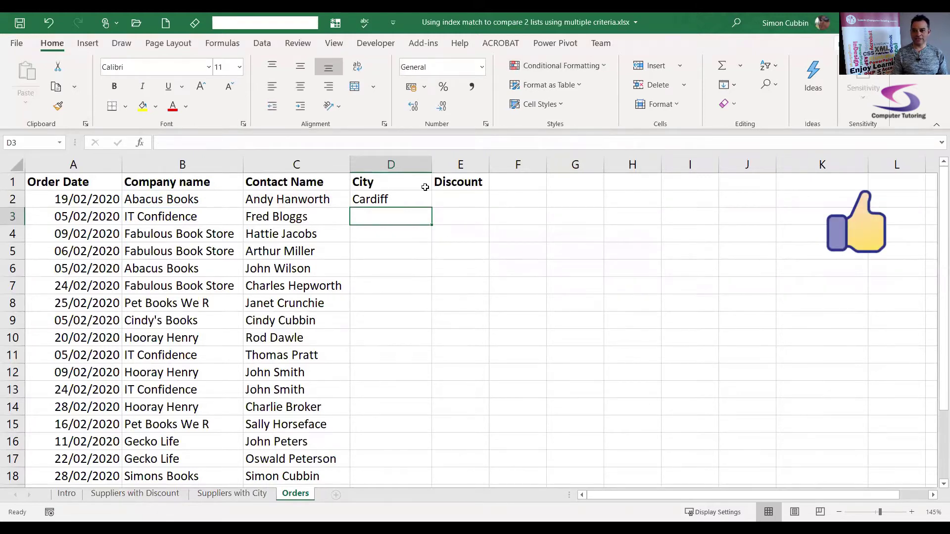
{"action": "left_click", "coordinate": [383, 199]}
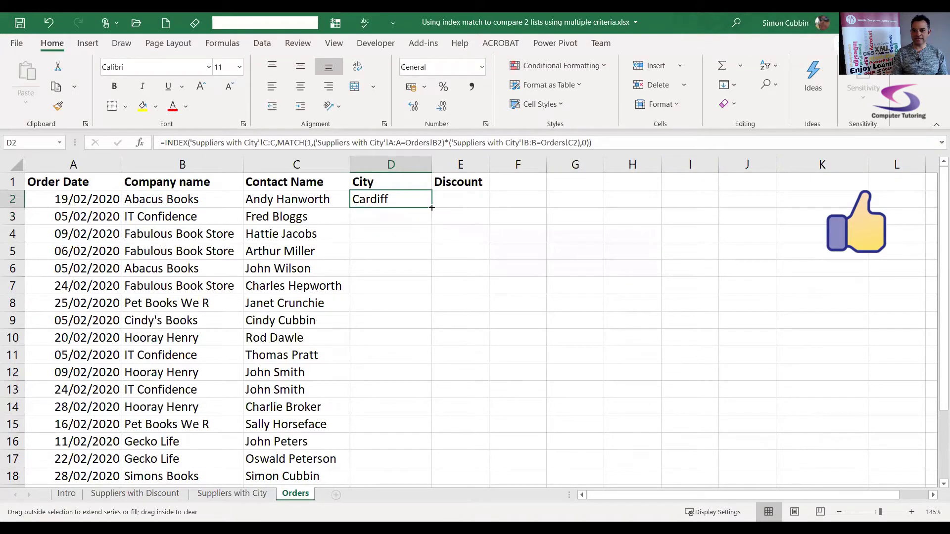
{"action": "key", "text": "ctrl+shift+Down"}
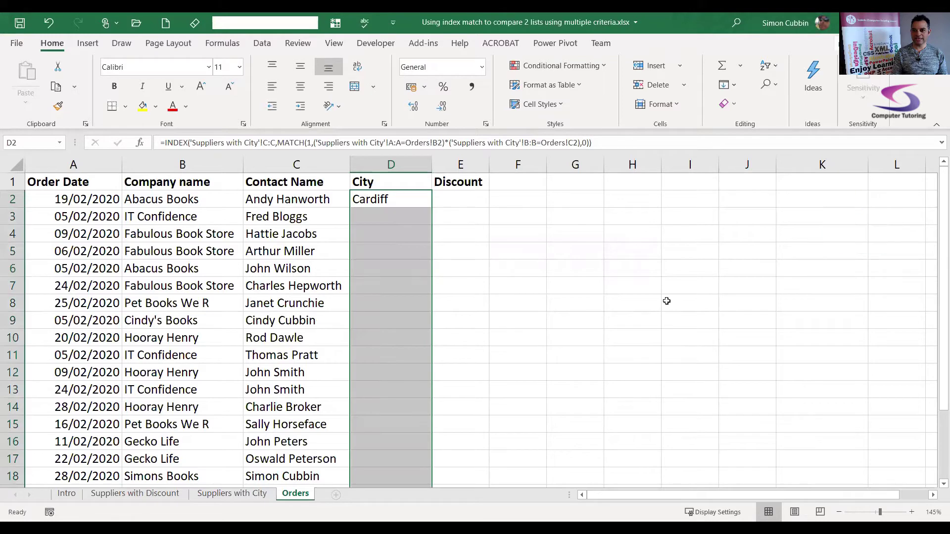
{"action": "key", "text": "ctrl+d"}
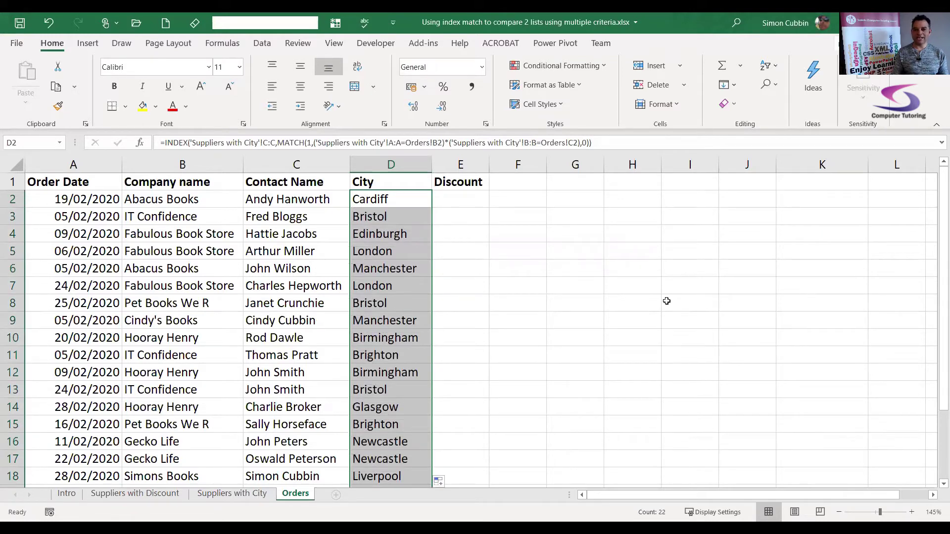
Check the first order's date, company and contact against its returned city, Cardiff
{"action": "left_click", "coordinate": [76, 206]}
{"action": "left_click", "coordinate": [163, 198]}
{"action": "left_click", "coordinate": [254, 200]}
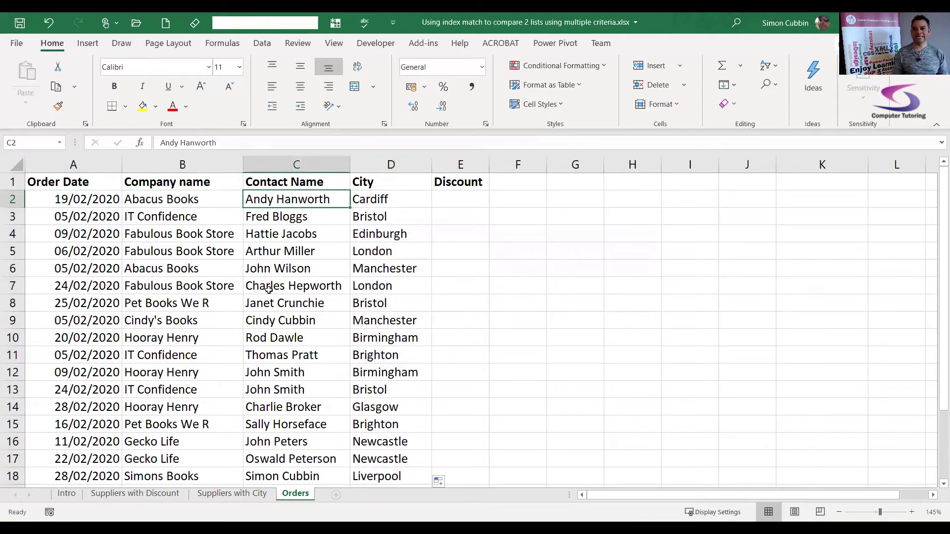
{"action": "left_click", "coordinate": [394, 192]}
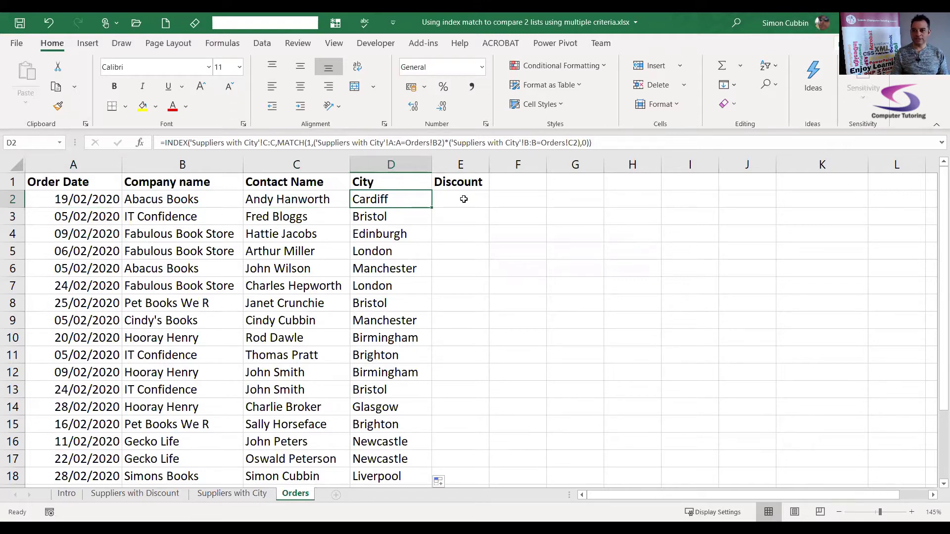
Select Discount cell E2 and expand the formula bar to a multi-line view
{"action": "left_click", "coordinate": [464, 198]}
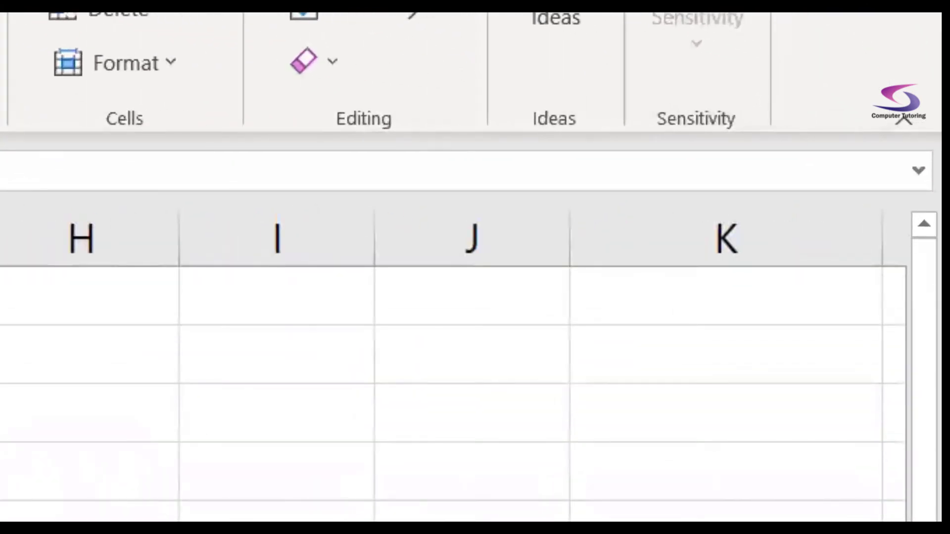
{"action": "left_click", "coordinate": [899, 164]}
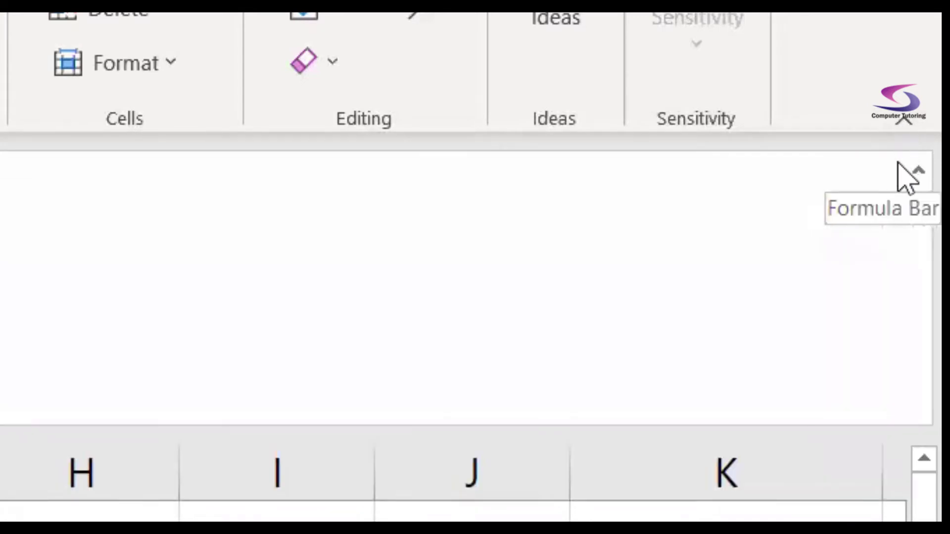
{"action": "left_click", "coordinate": [899, 164]}
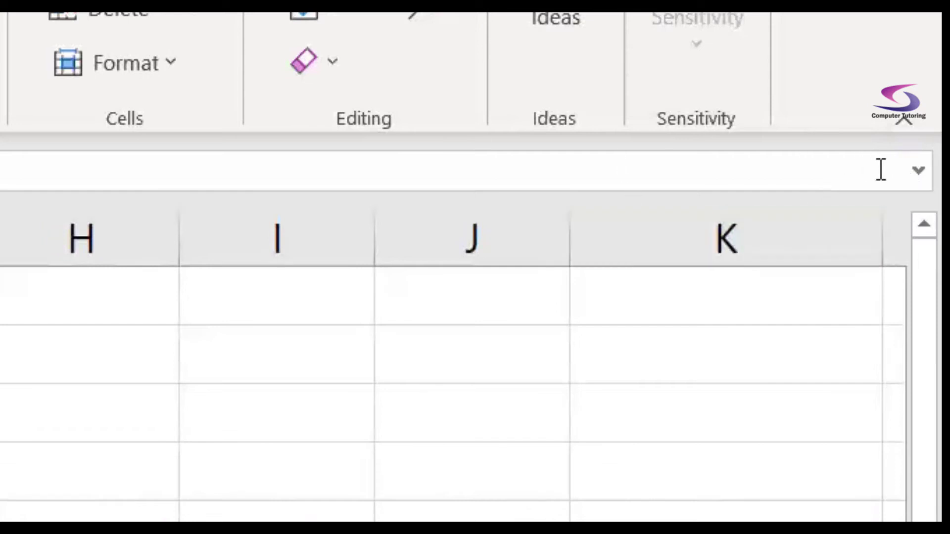
{"action": "left_click", "coordinate": [906, 178]}
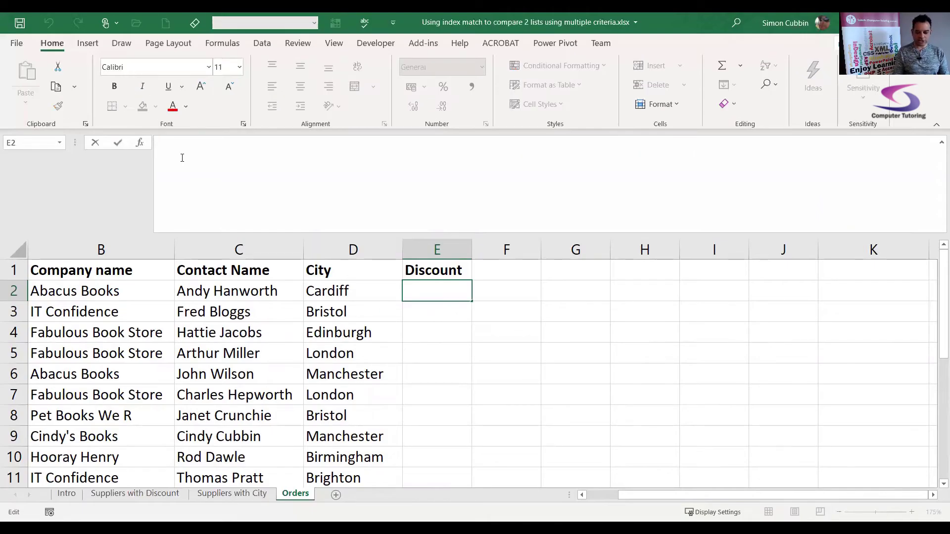
Start E2's formula as =INDEX('Suppliers with Discount'!C:C,MATCH(1,(
{"action": "type", "text": "=I"}
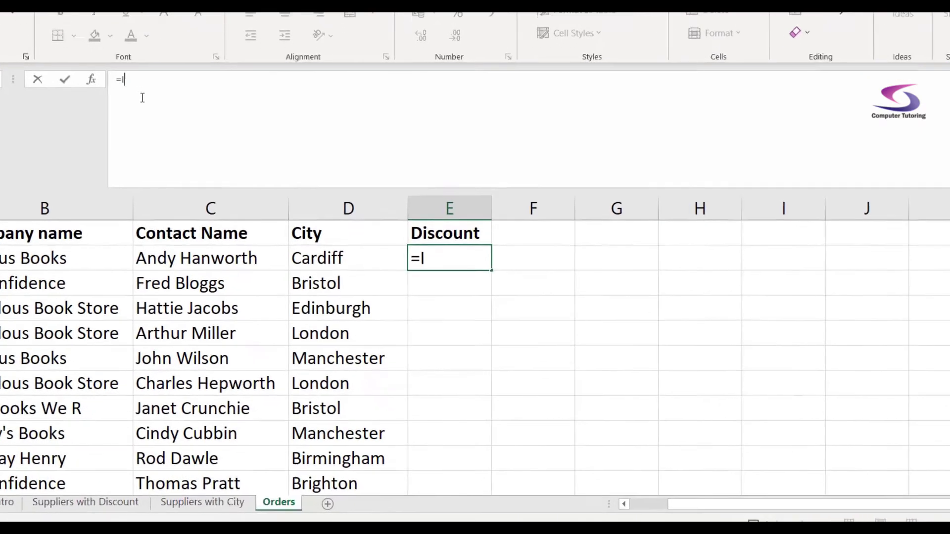
{"action": "type", "text": "NDEX("}
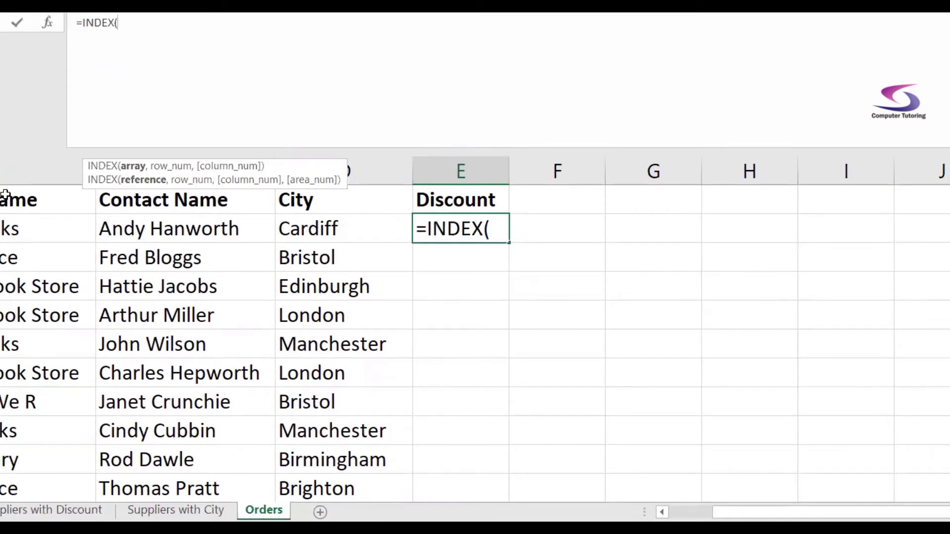
{"action": "left_click", "coordinate": [68, 512]}
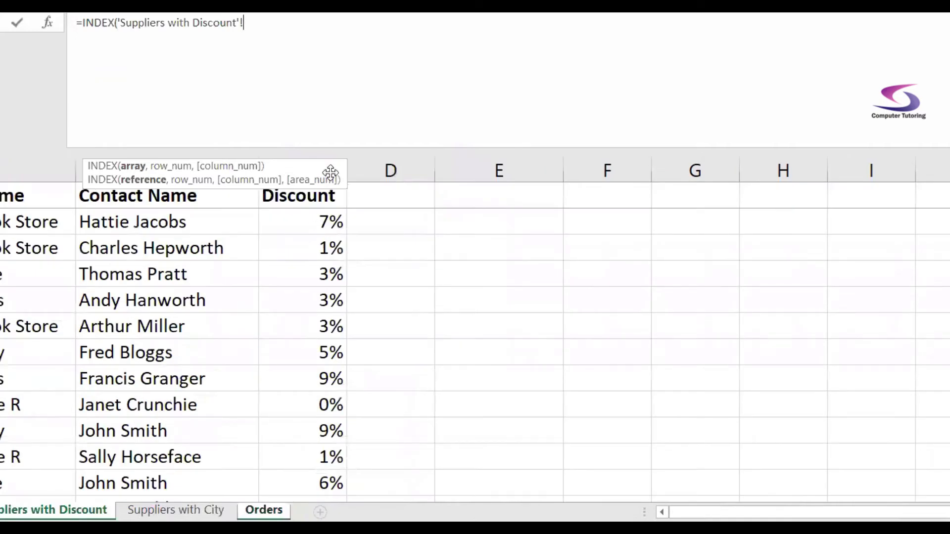
{"action": "left_click_drag", "start_coordinate": [330, 172], "coordinate": [391, 117]}
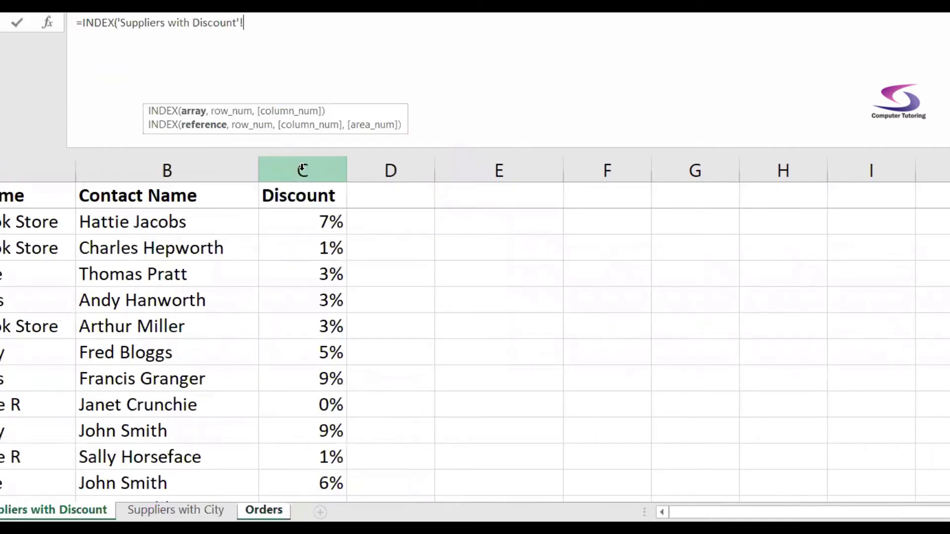
{"action": "left_click", "coordinate": [302, 169]}
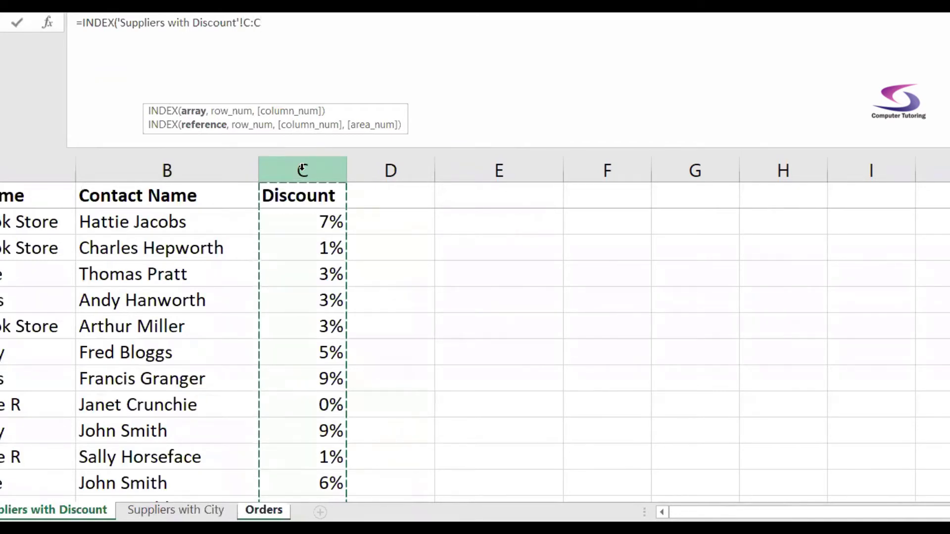
{"action": "type", "text": ","}
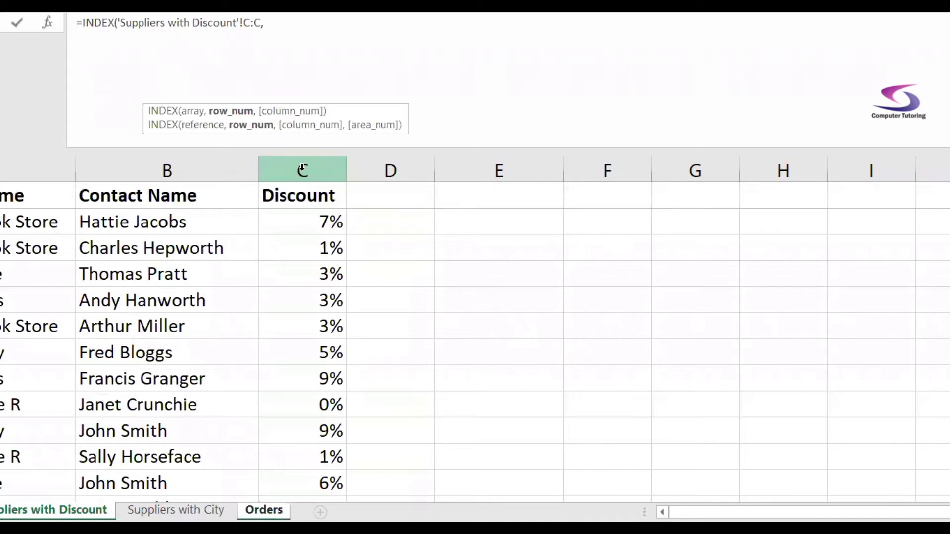
{"action": "type", "text": "MATCH("}
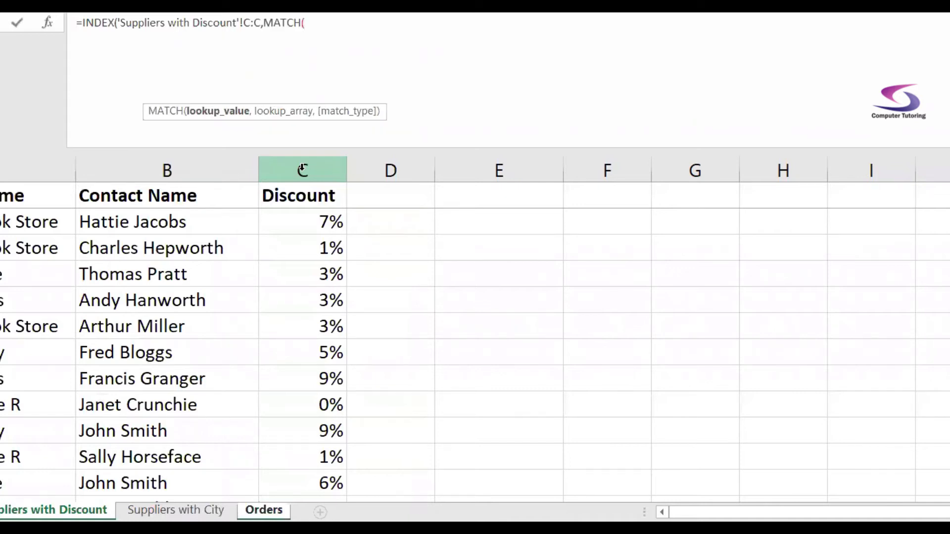
{"action": "type", "text": "1,"}
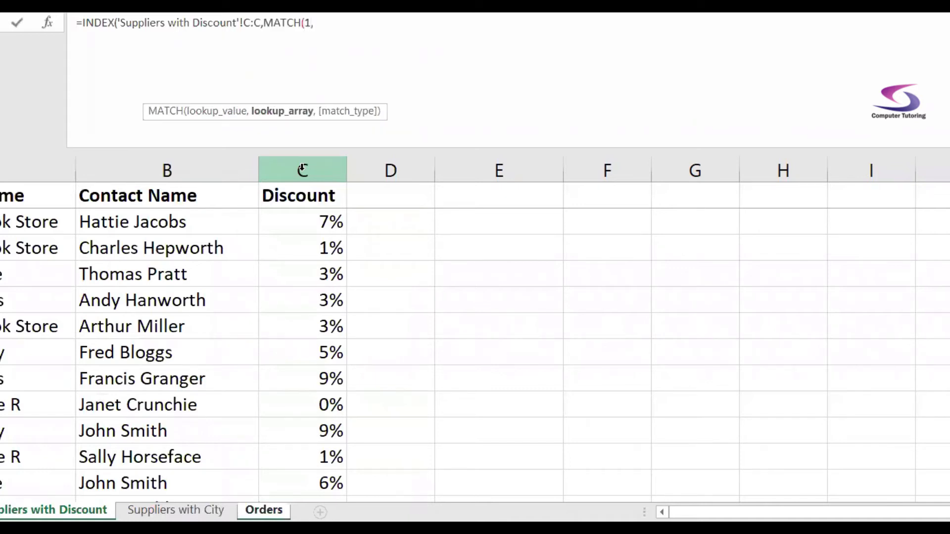
{"action": "type", "text": "("}
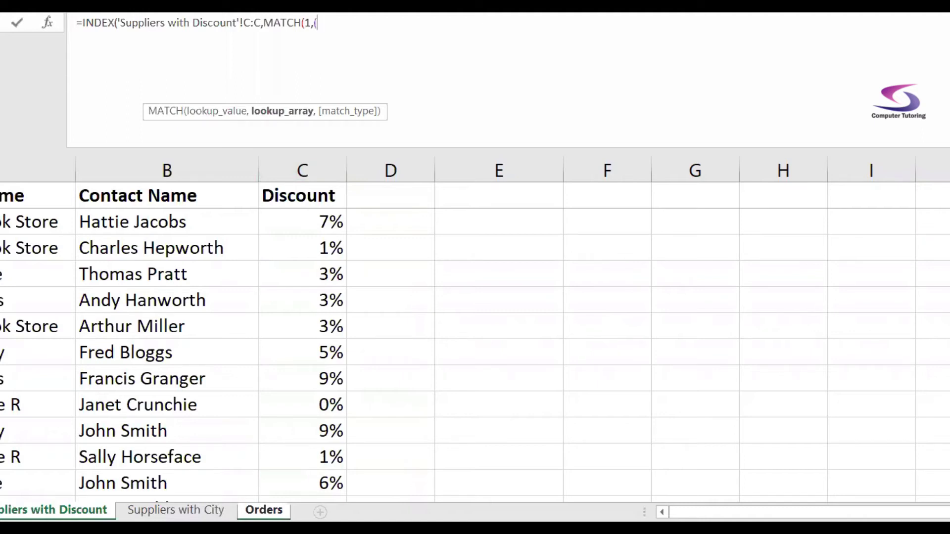
Add the first condition 'Suppliers with Discount'!A:A=Orders!B2 to the Discount MATCH
{"action": "left_click", "coordinate": [7, 168]}
{"action": "type", "text": "="}
{"action": "left_click", "coordinate": [280, 511]}
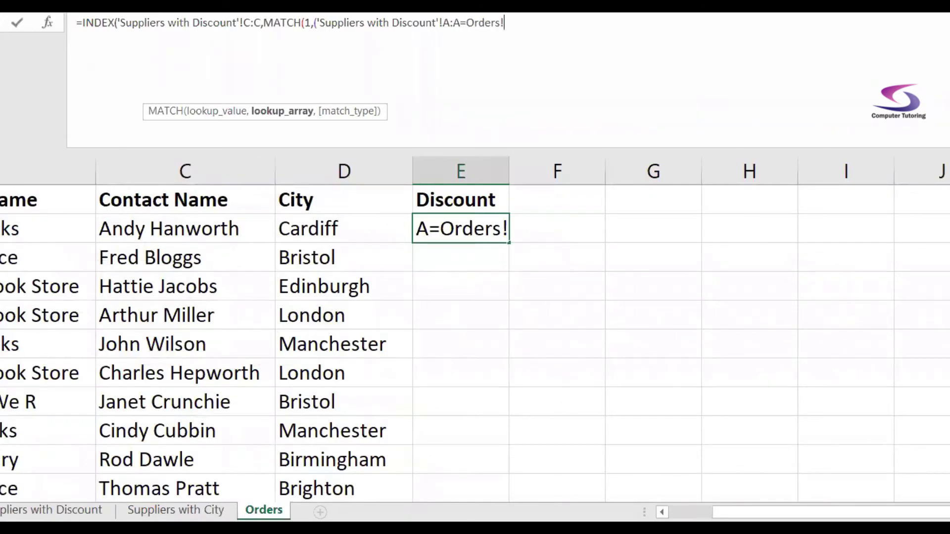
{"action": "left_click", "coordinate": [47, 228]}
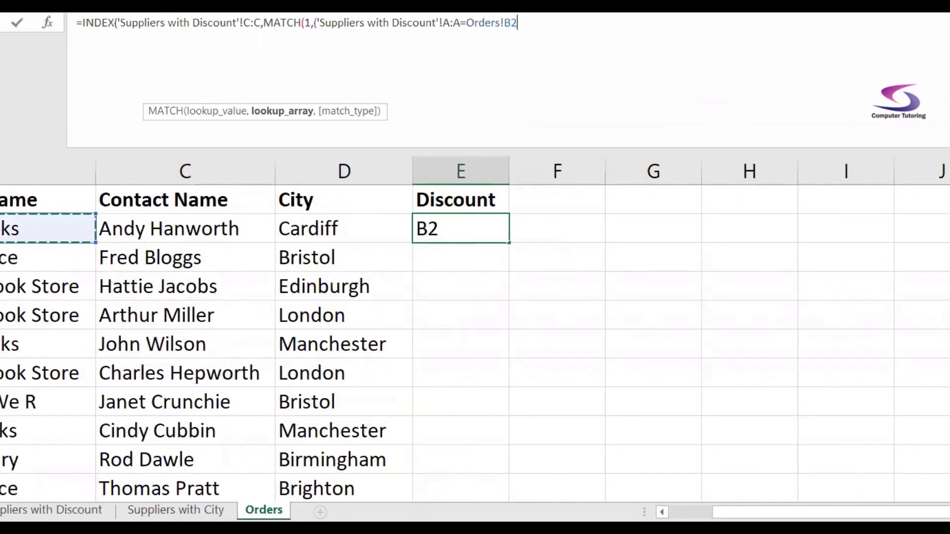
{"action": "type", "text": ")*"}
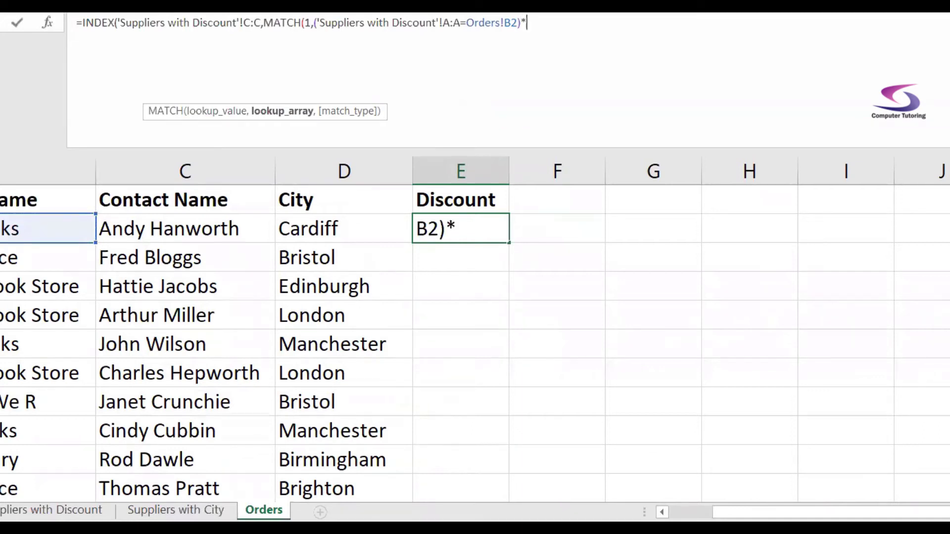
{"action": "type", "text": "("}
Add the second condition 'Suppliers with Discount'!B:B=Orders!C2 and close the formula with ,0))
{"action": "left_click", "coordinate": [94, 512]}
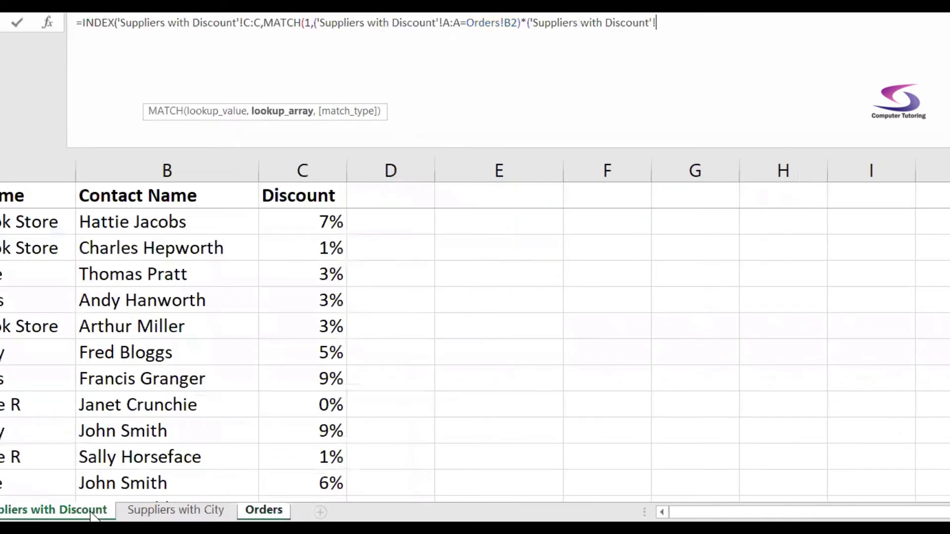
{"action": "left_click", "coordinate": [165, 168]}
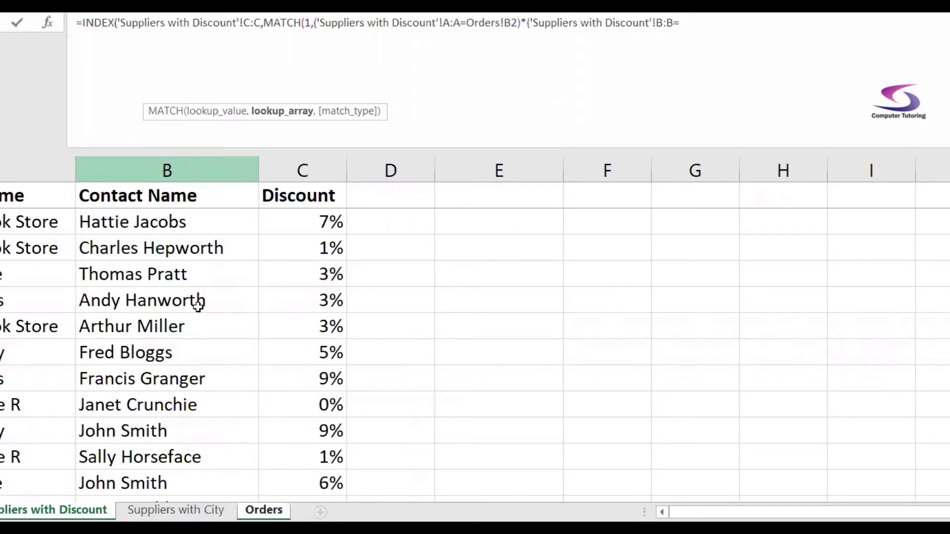
{"action": "type", "text": "="}
{"action": "left_click", "coordinate": [279, 513]}
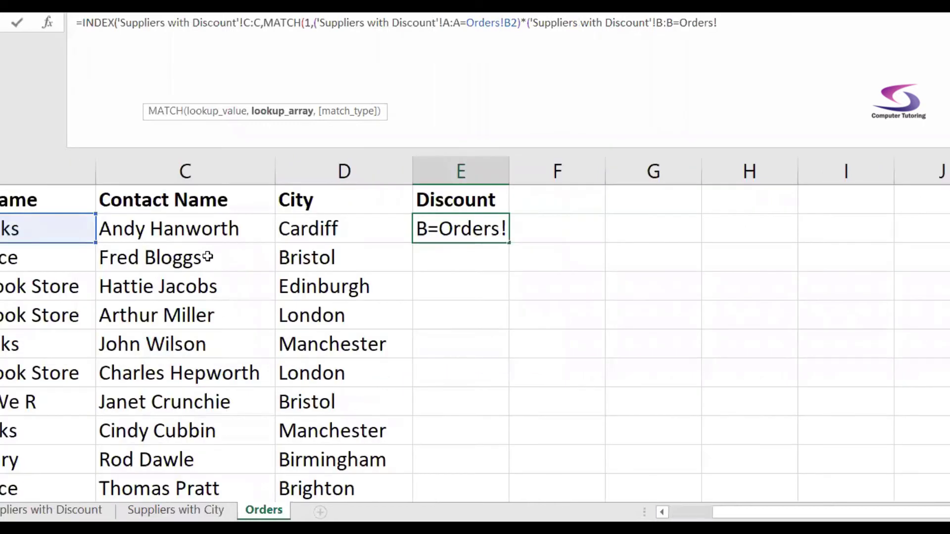
{"action": "left_click", "coordinate": [196, 229]}
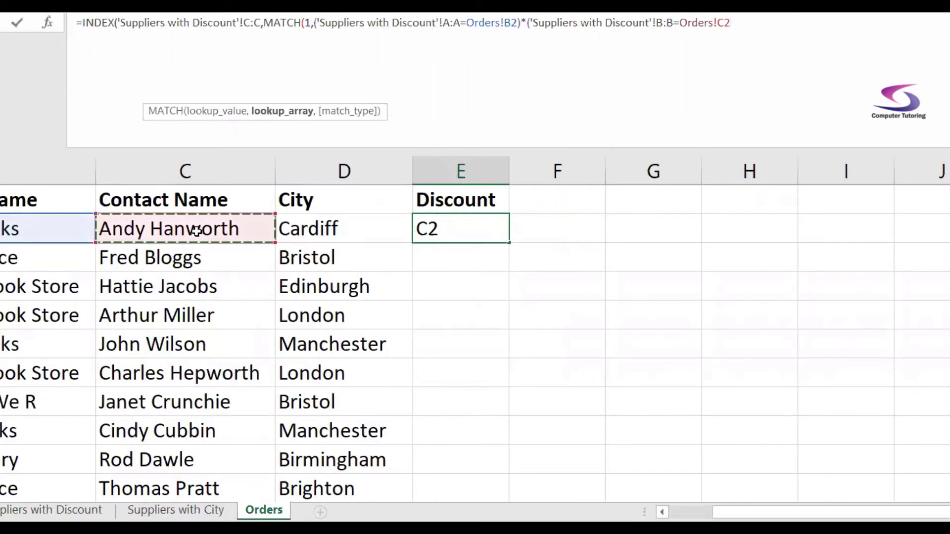
{"action": "type", "text": ")"}
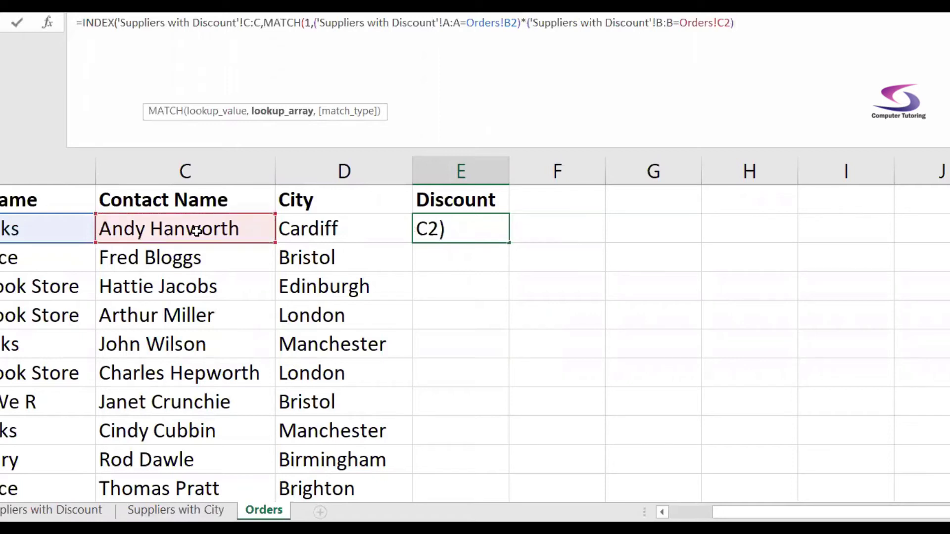
{"action": "type", "text": ",0"}
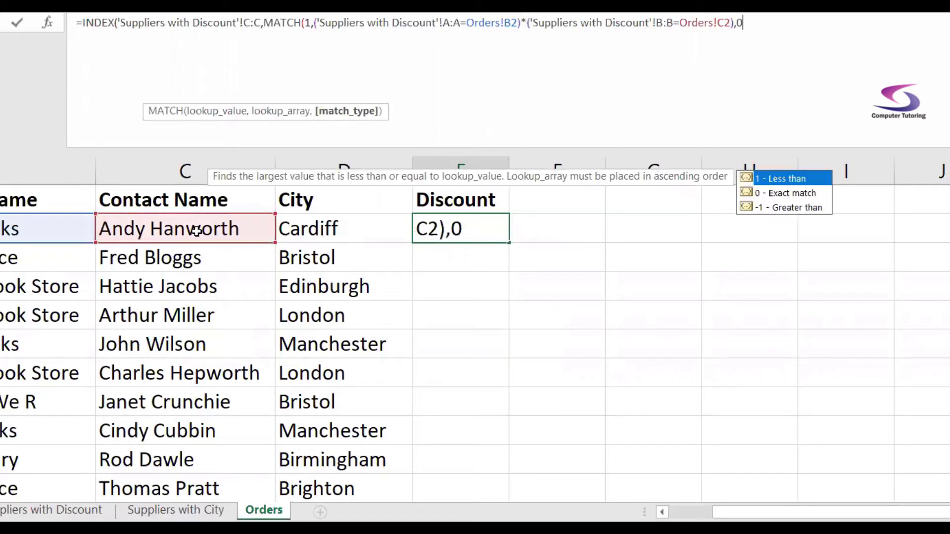
{"action": "type", "text": ")"}
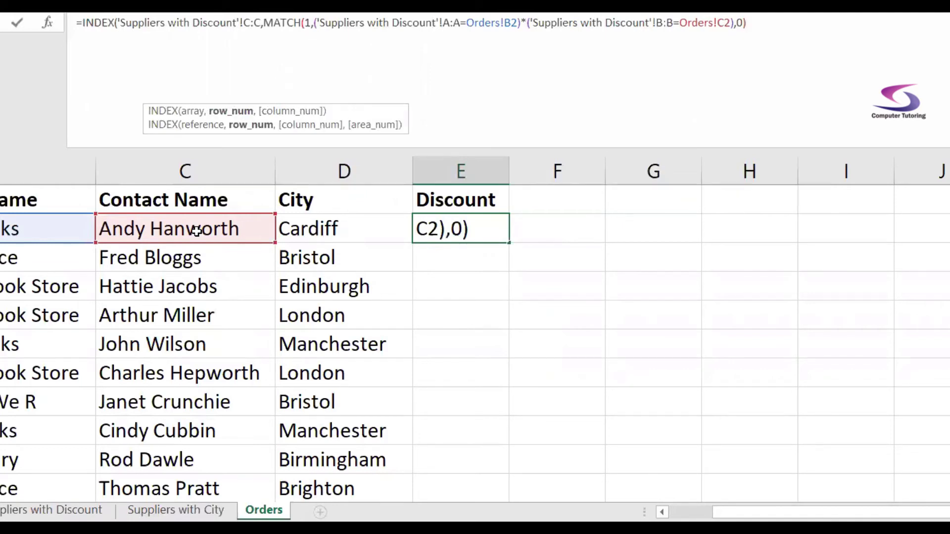
{"action": "type", "text": ")"}
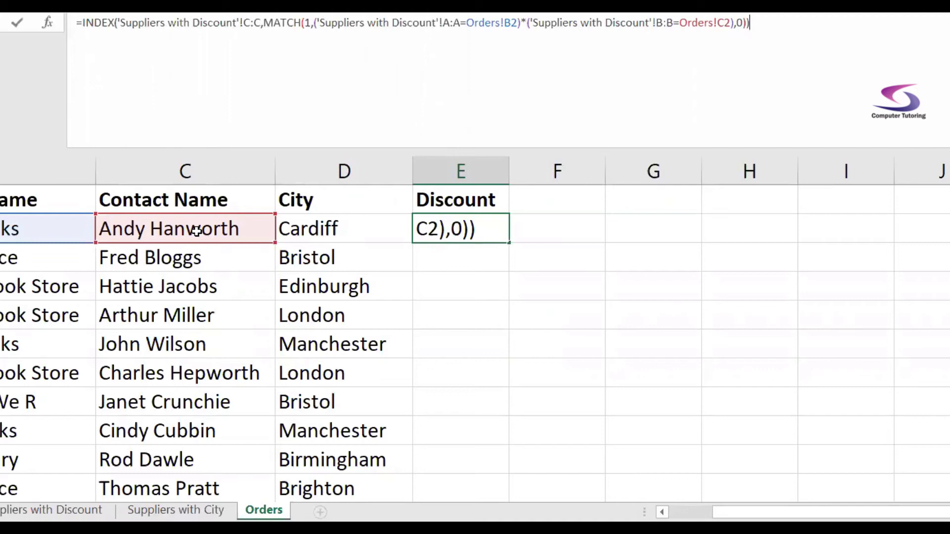
Re-commit E2's Discount formula with Ctrl+Shift+Enter as an array formula returning 0.034756
{"action": "key", "text": "Return"}
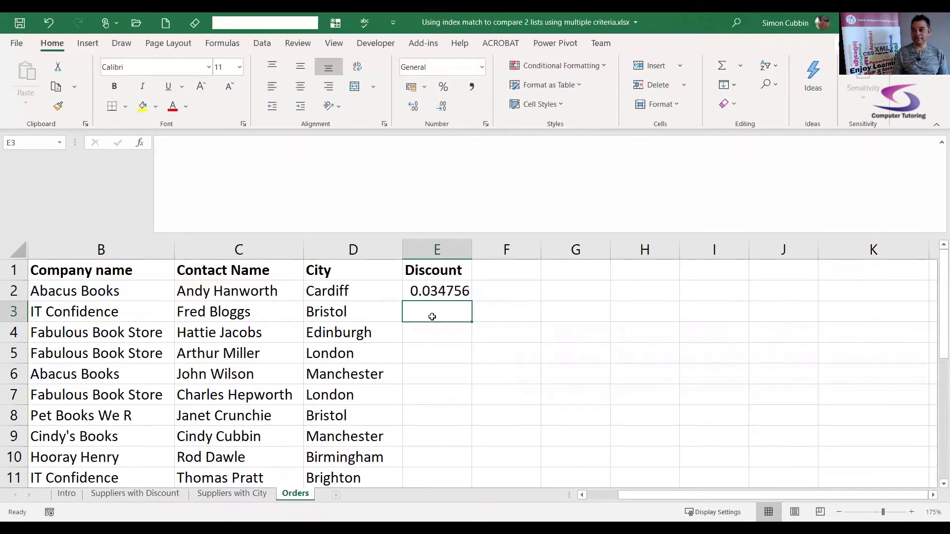
{"action": "left_click", "coordinate": [434, 289]}
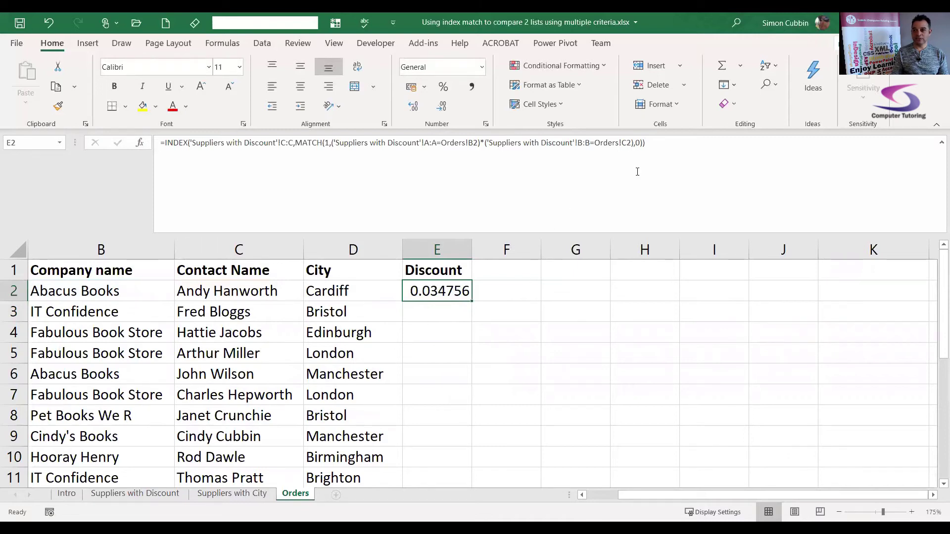
{"action": "left_click", "coordinate": [671, 144]}
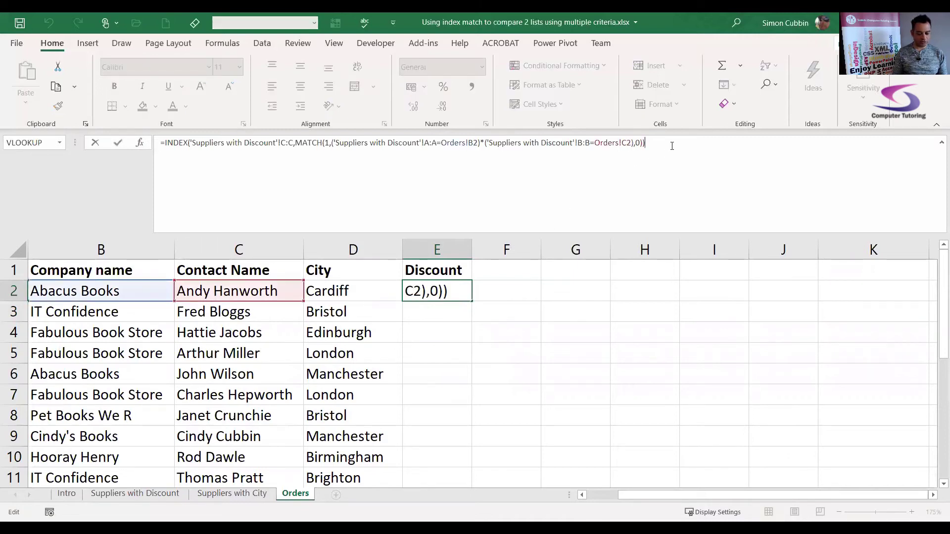
{"action": "key", "text": "ctrl+shift+Return"}
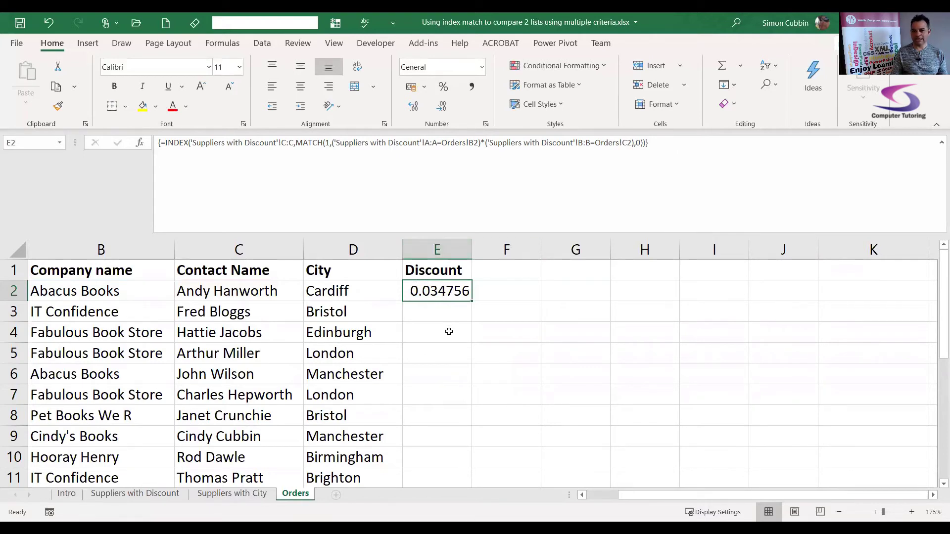
Format column E as percentages and fill E2's discount formula down through E11
{"action": "left_click", "coordinate": [447, 252]}
{"action": "left_click", "coordinate": [443, 87]}
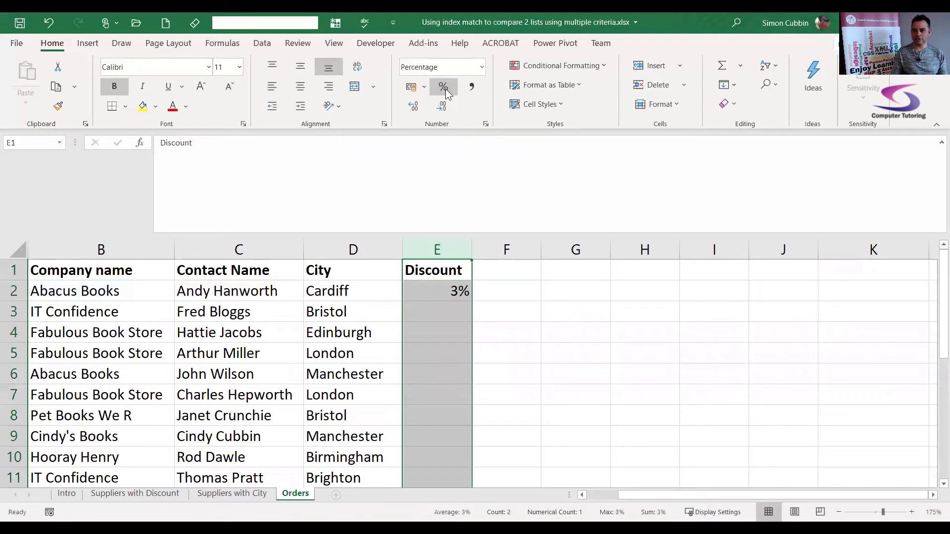
{"action": "left_click", "coordinate": [459, 291]}
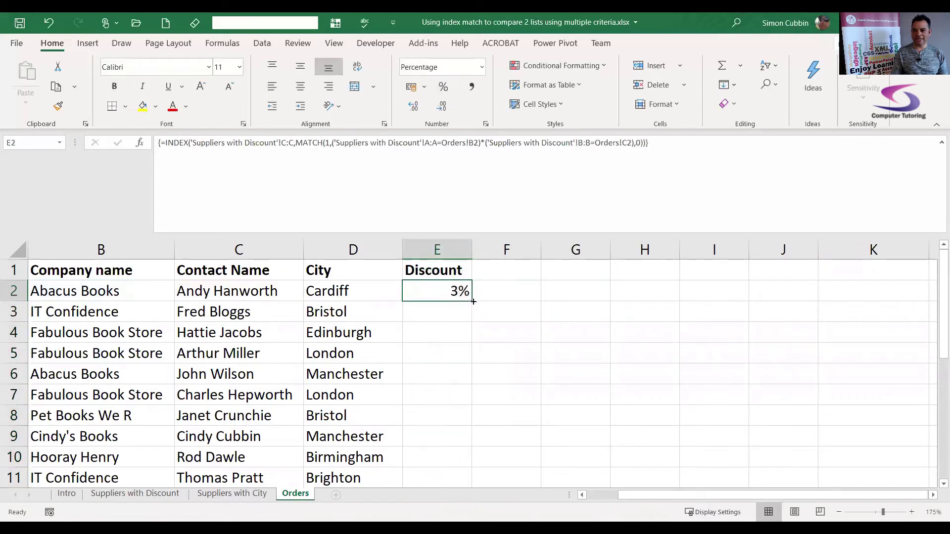
{"action": "double_click", "coordinate": [472, 301]}
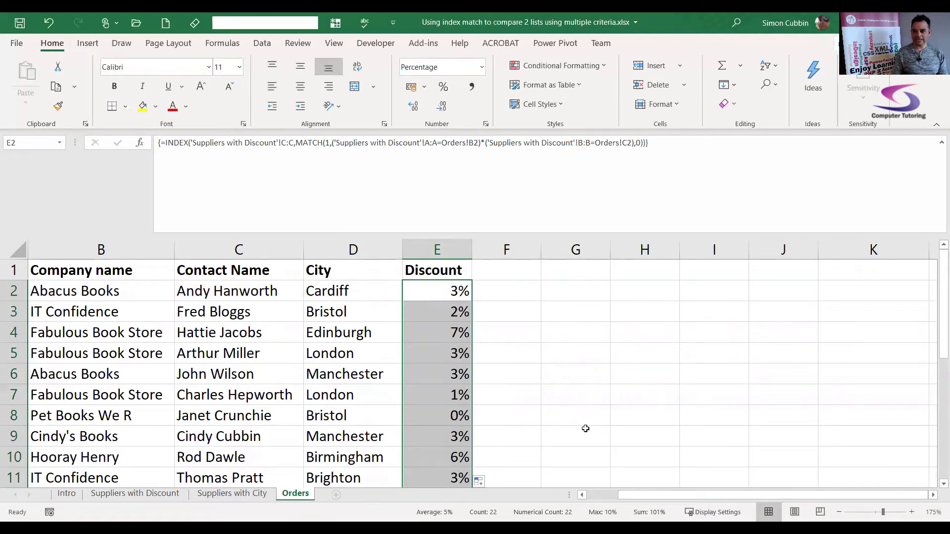
{"action": "scroll", "coordinate": [649, 495], "scroll_direction": "left", "scroll_amount": 1}
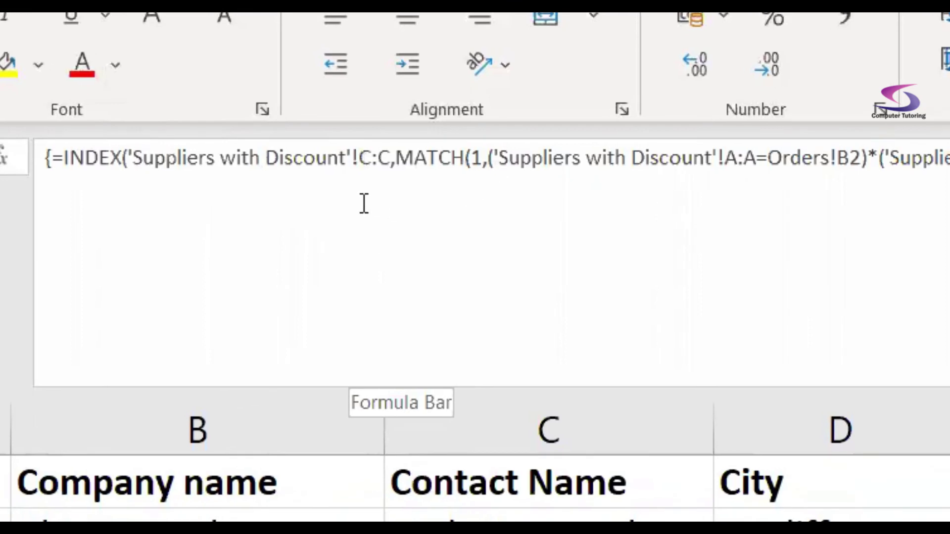
Break E2's formula into separate lines for MATCH, each criterion and the closing bracket, then re-enter it as an array formula
{"action": "left_click", "coordinate": [393, 155]}
{"action": "type", "text": ","}
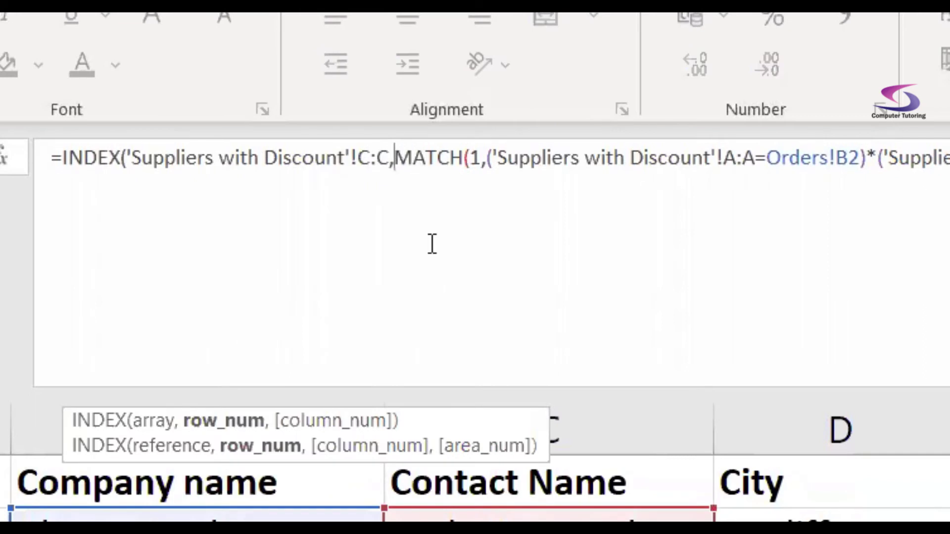
{"action": "key", "text": "alt+Return"}
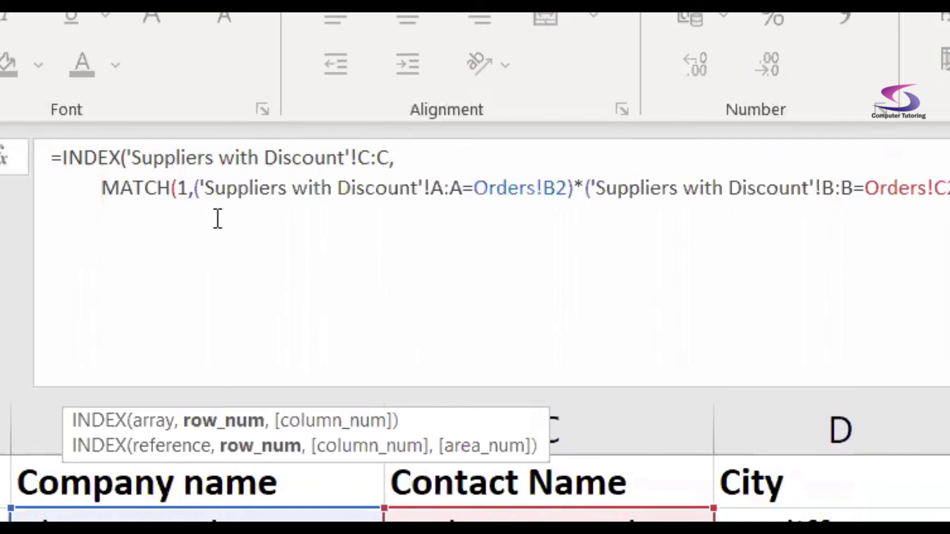
{"action": "left_click", "coordinate": [197, 189]}
{"action": "key", "text": "alt+Return"}
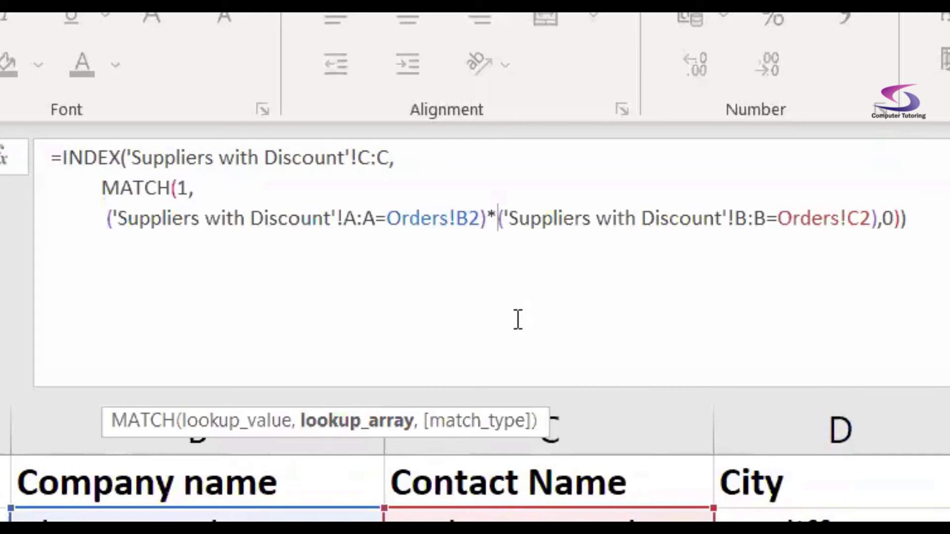
{"action": "key", "text": "alt+Return"}
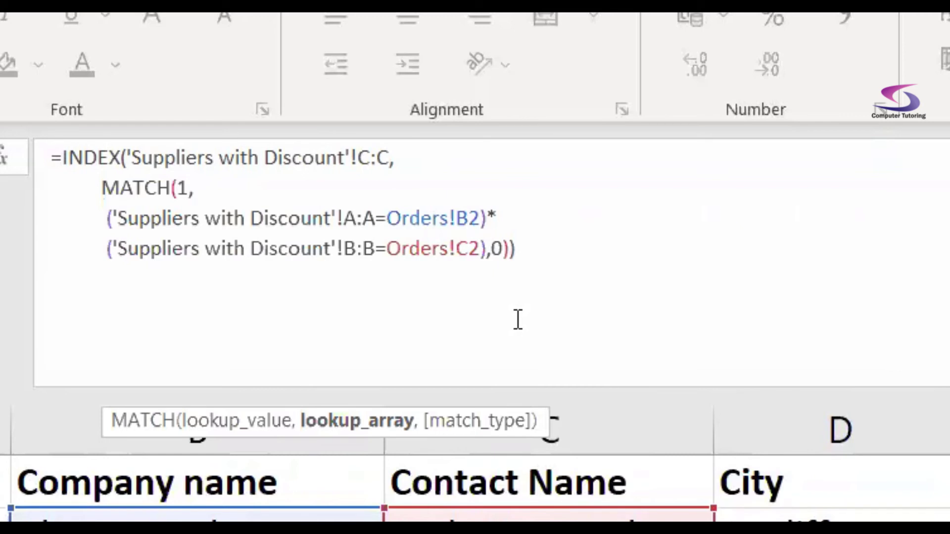
{"action": "left_click", "coordinate": [511, 248]}
{"action": "key", "text": "alt+Return"}
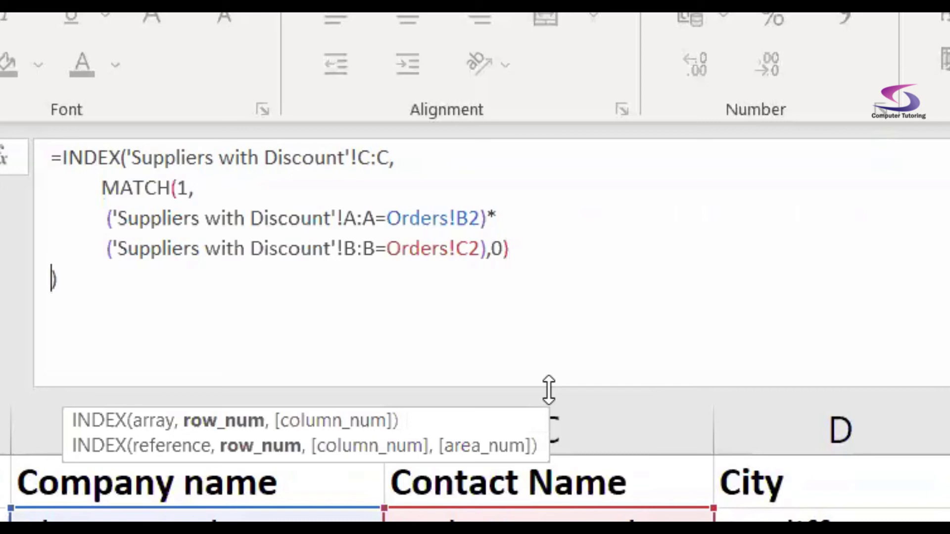
{"action": "key", "text": "ctrl+shift+Return"}
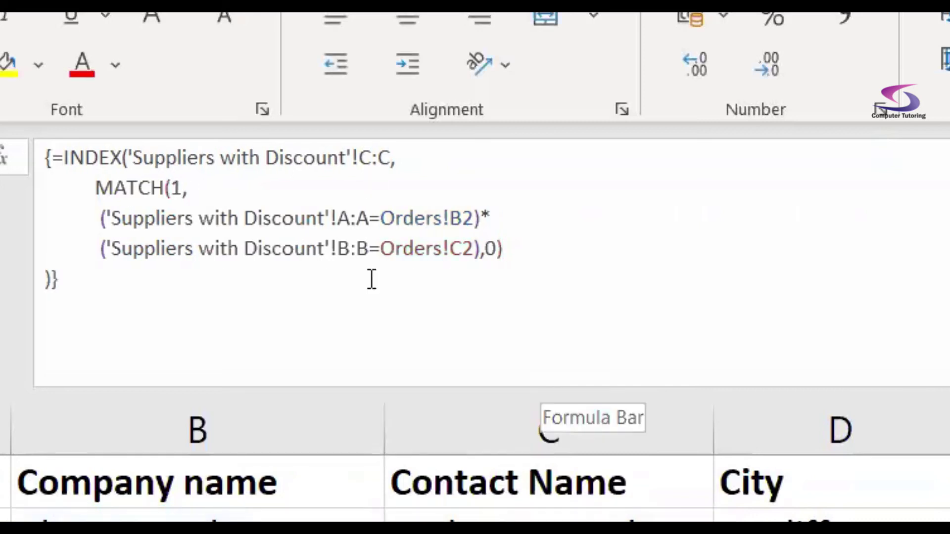